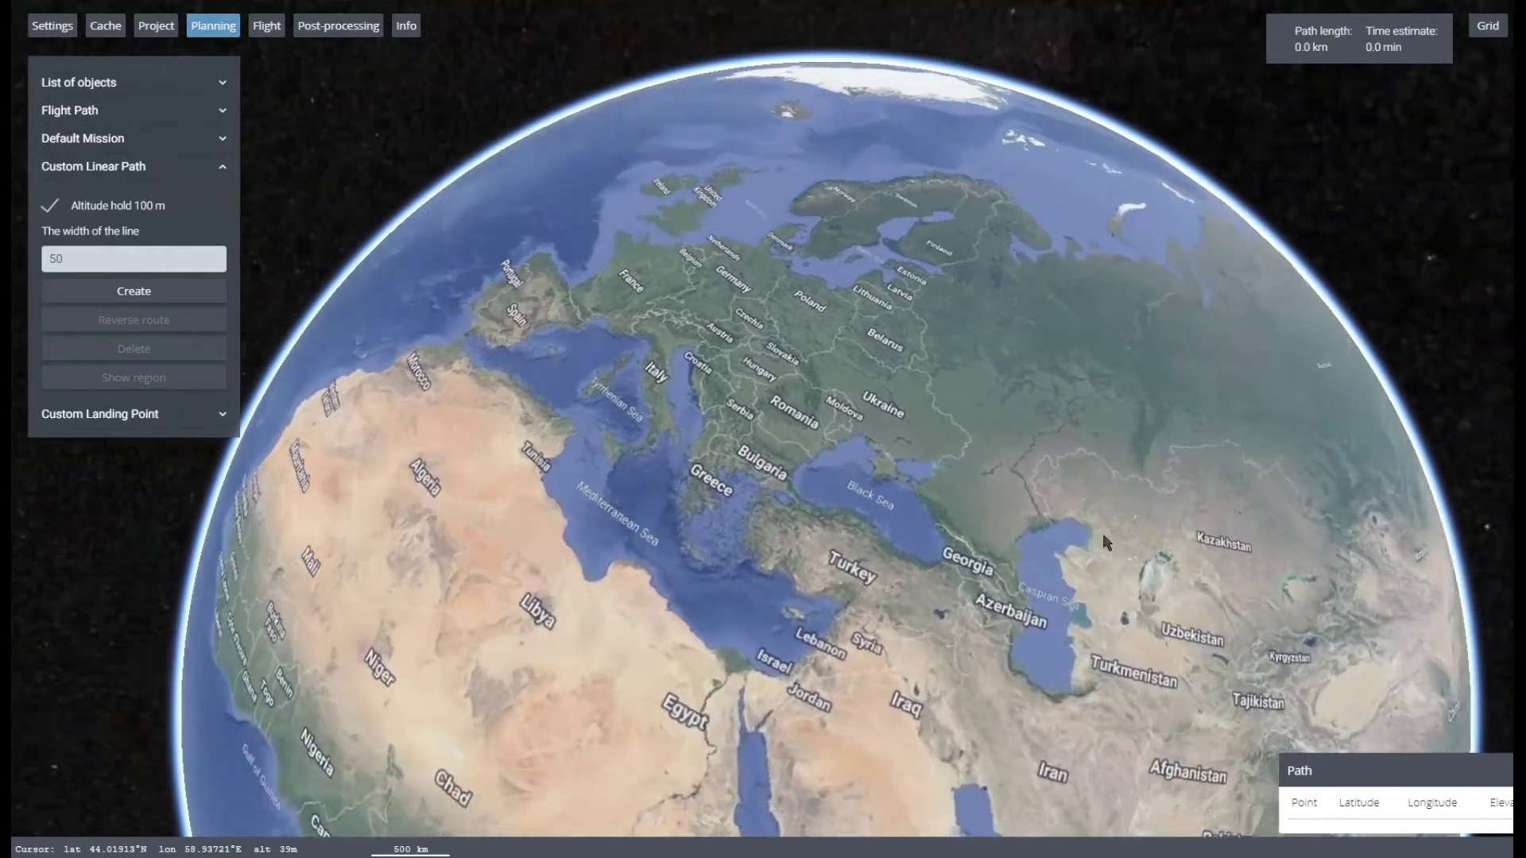
pyautogui.moveTo(1013, 525); pyautogui.dragTo(1063, 235)
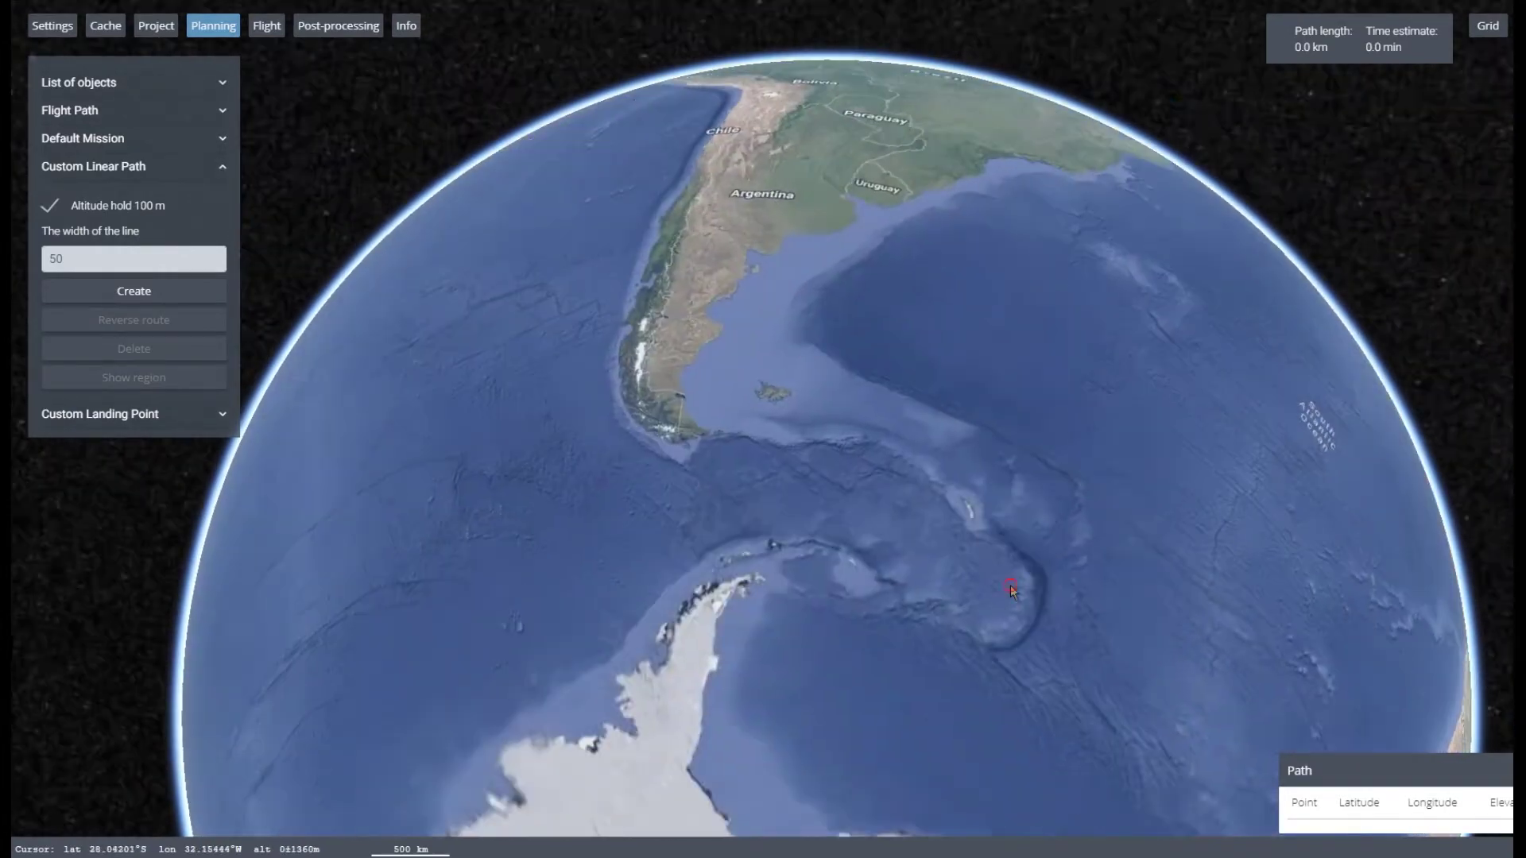
pyautogui.moveTo(1012, 585); pyautogui.dragTo(1134, 277)
pyautogui.moveTo(998, 655); pyautogui.dragTo(1009, 374)
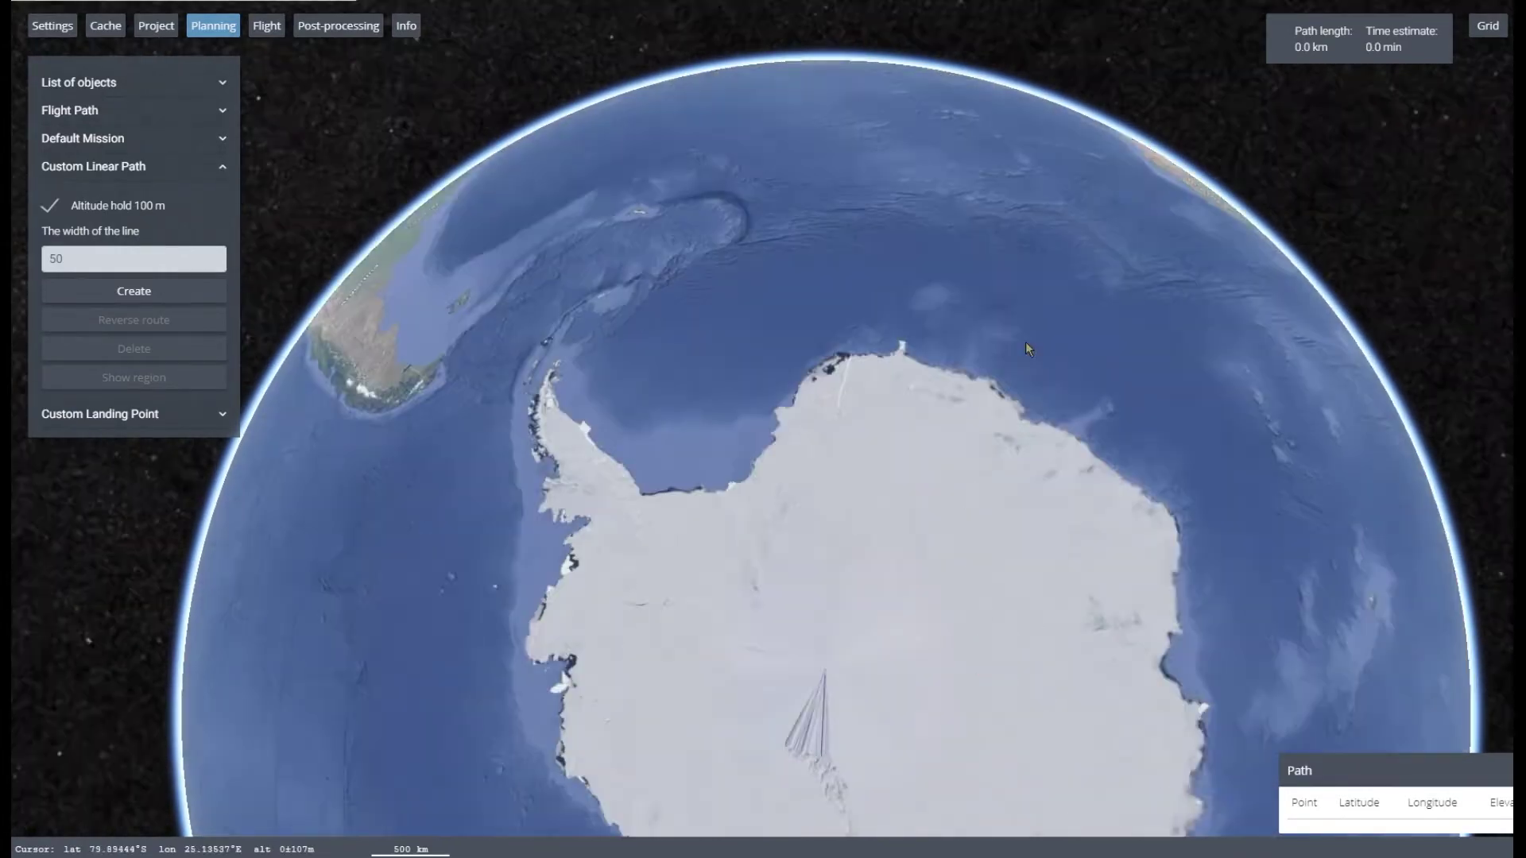
pyautogui.moveTo(968, 679); pyautogui.dragTo(1061, 647)
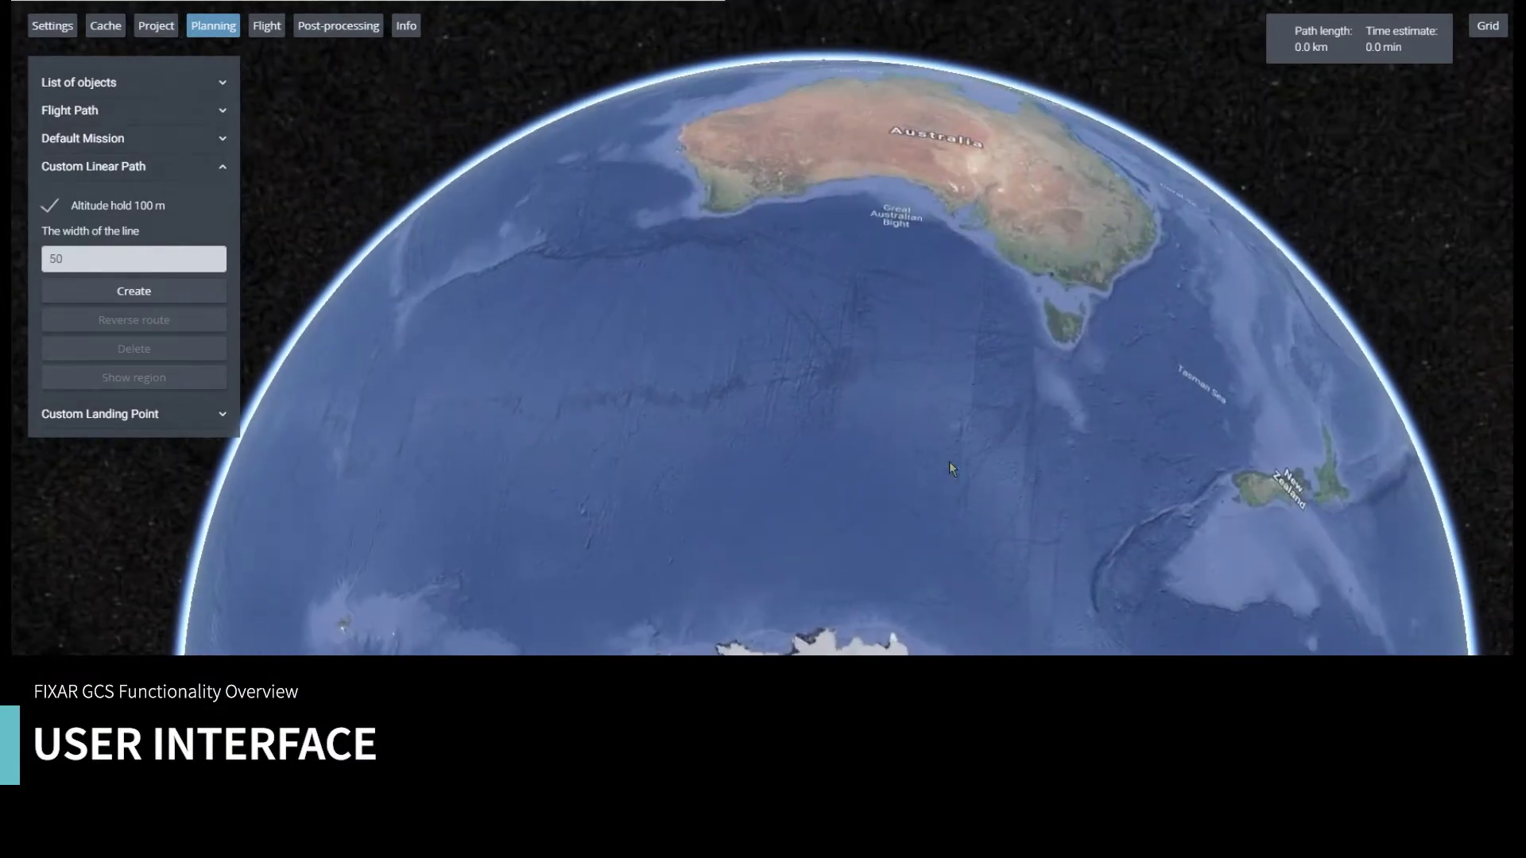
pyautogui.moveTo(937, 502); pyautogui.dragTo(854, 660)
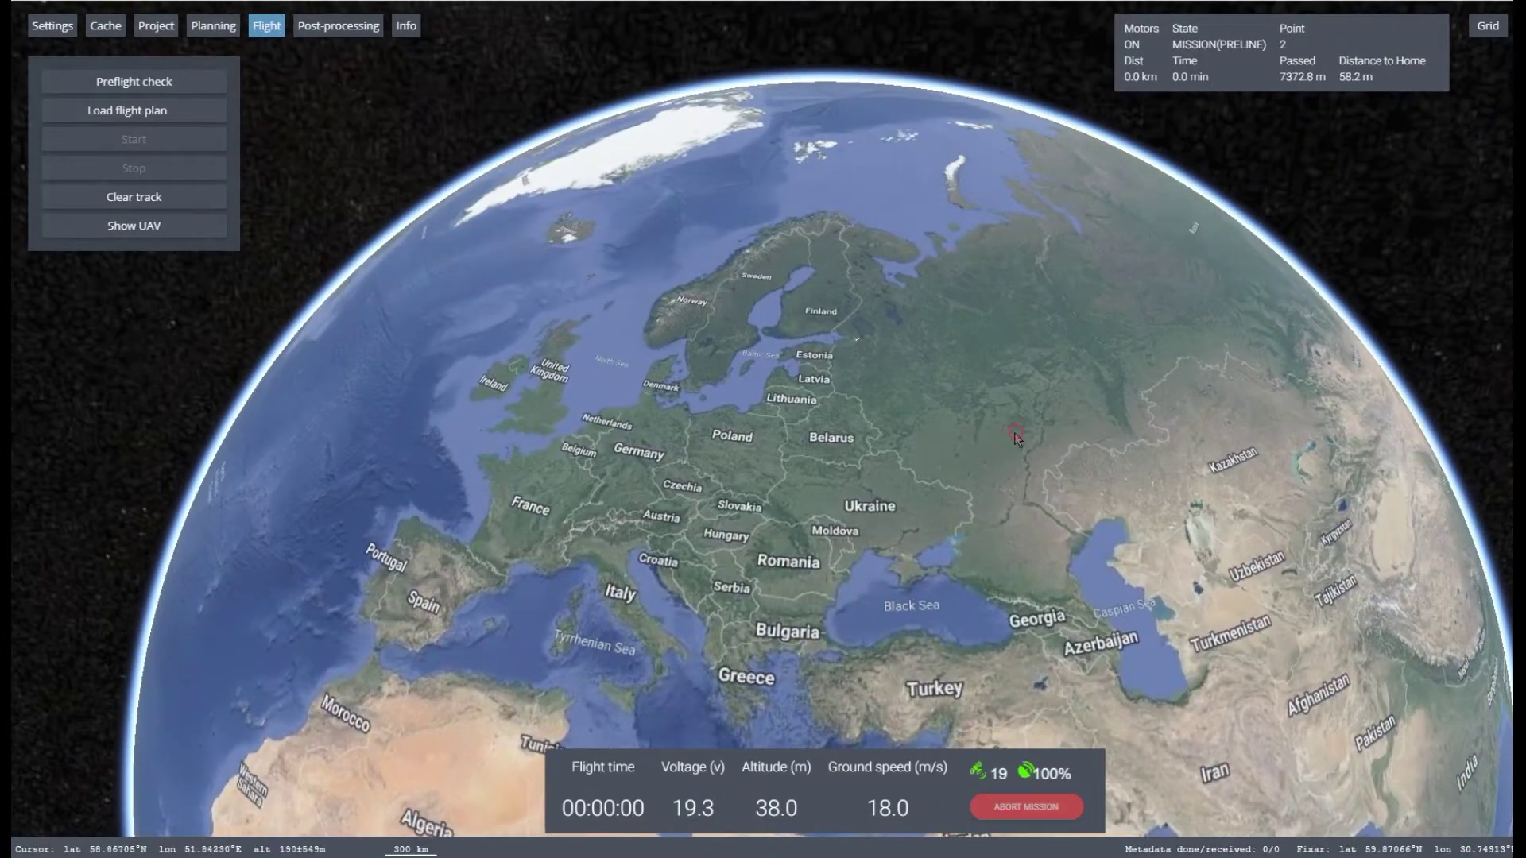
# - Examine the UAV's position on the map, going from the whole globe down to its flight track near the ground
pyautogui.moveTo(1015, 434); pyautogui.dragTo(842, 407)
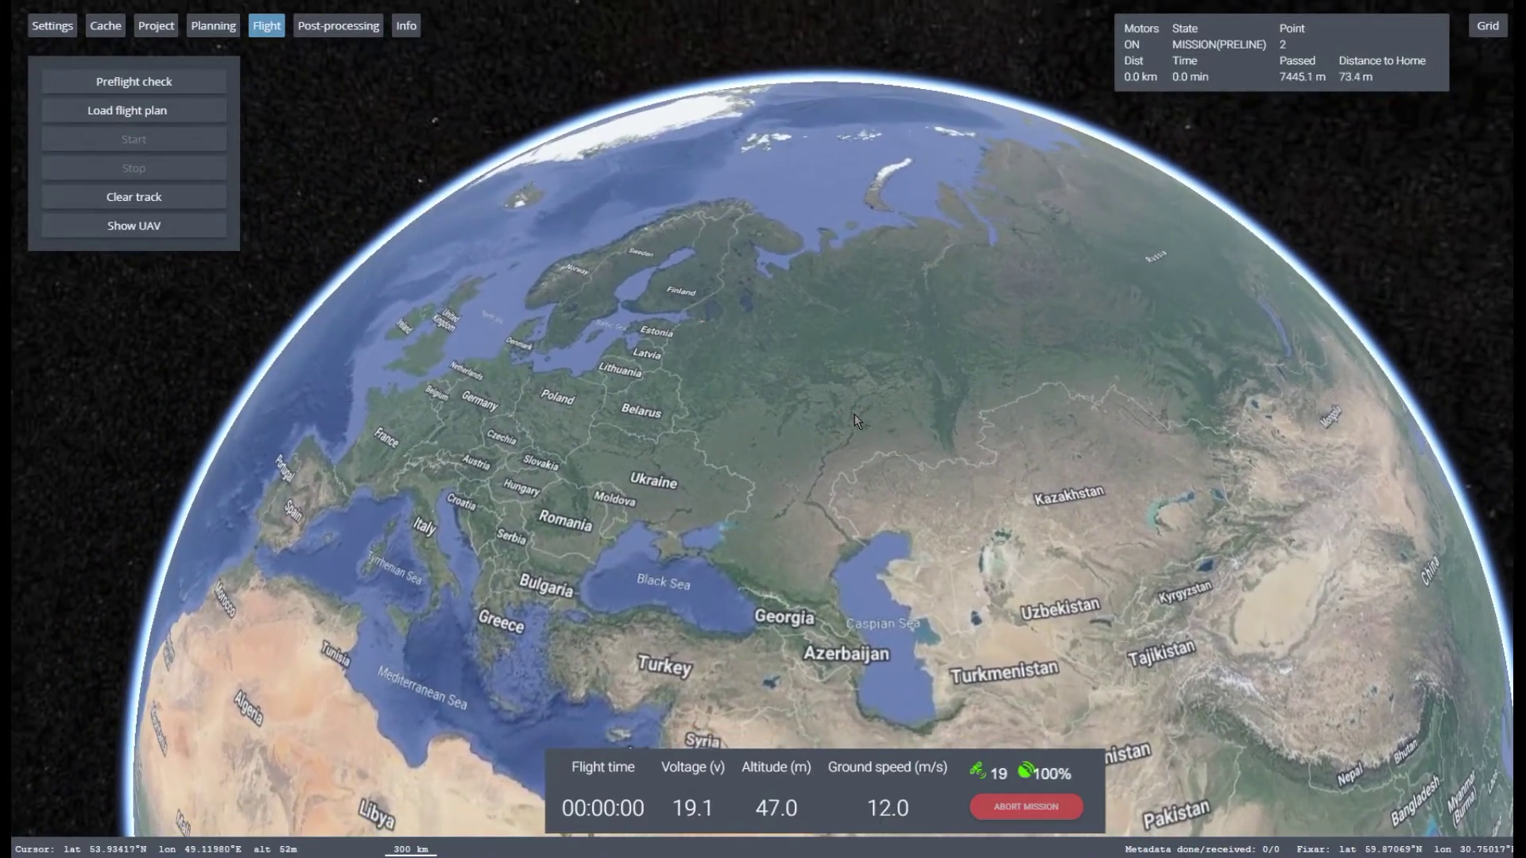
pyautogui.moveTo(843, 386); pyautogui.dragTo(776, 423)
pyautogui.moveTo(632, 365); pyautogui.dragTo(777, 423)
pyautogui.scroll(10, 777, 423)
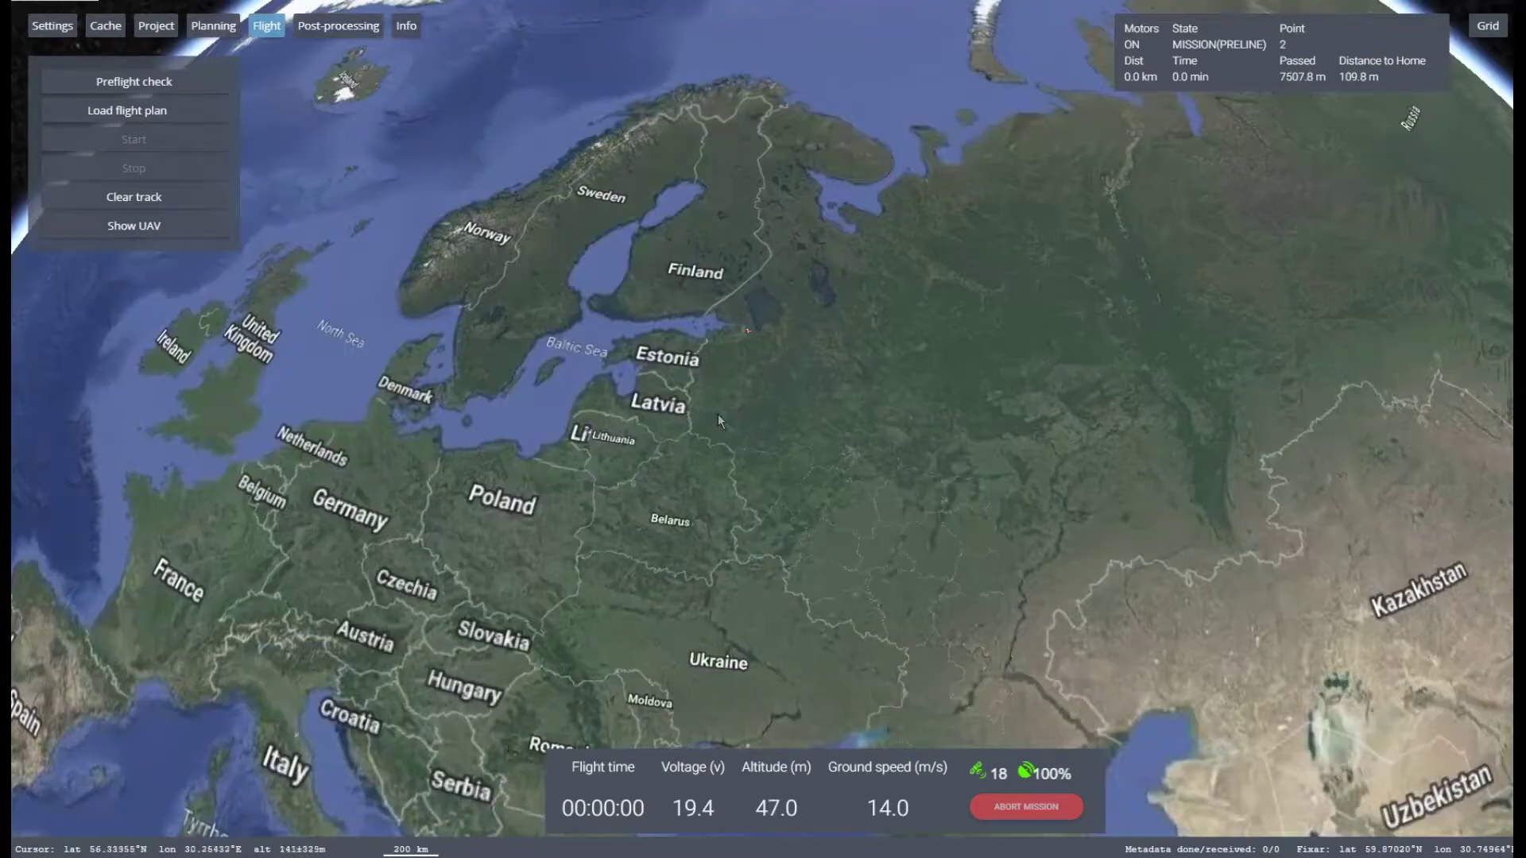
pyautogui.scroll(10, 927, 168)
pyautogui.scroll(5, 927, 169)
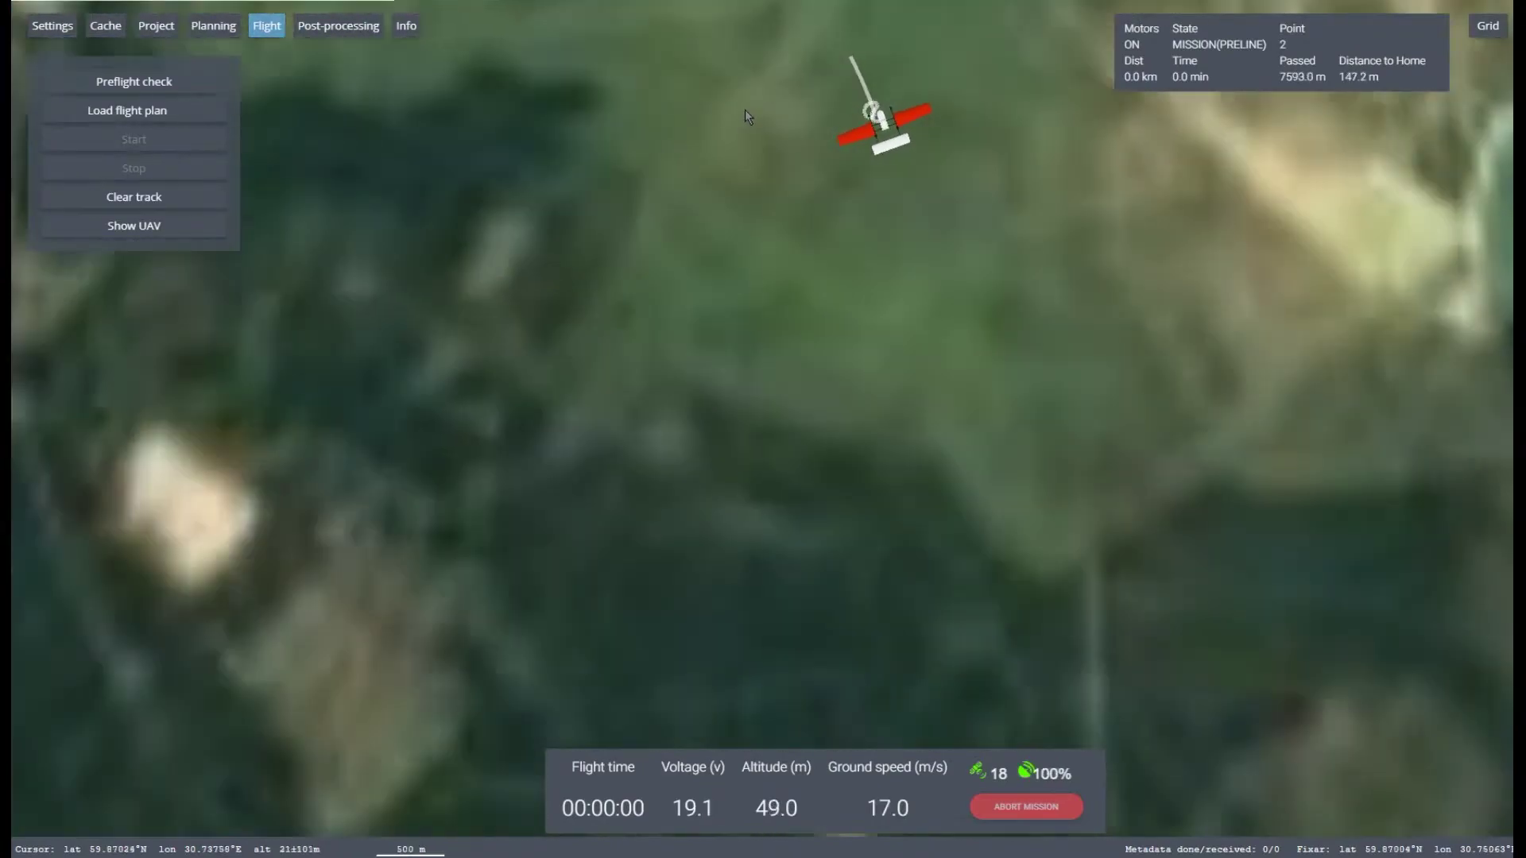
pyautogui.scroll(5, 927, 284)
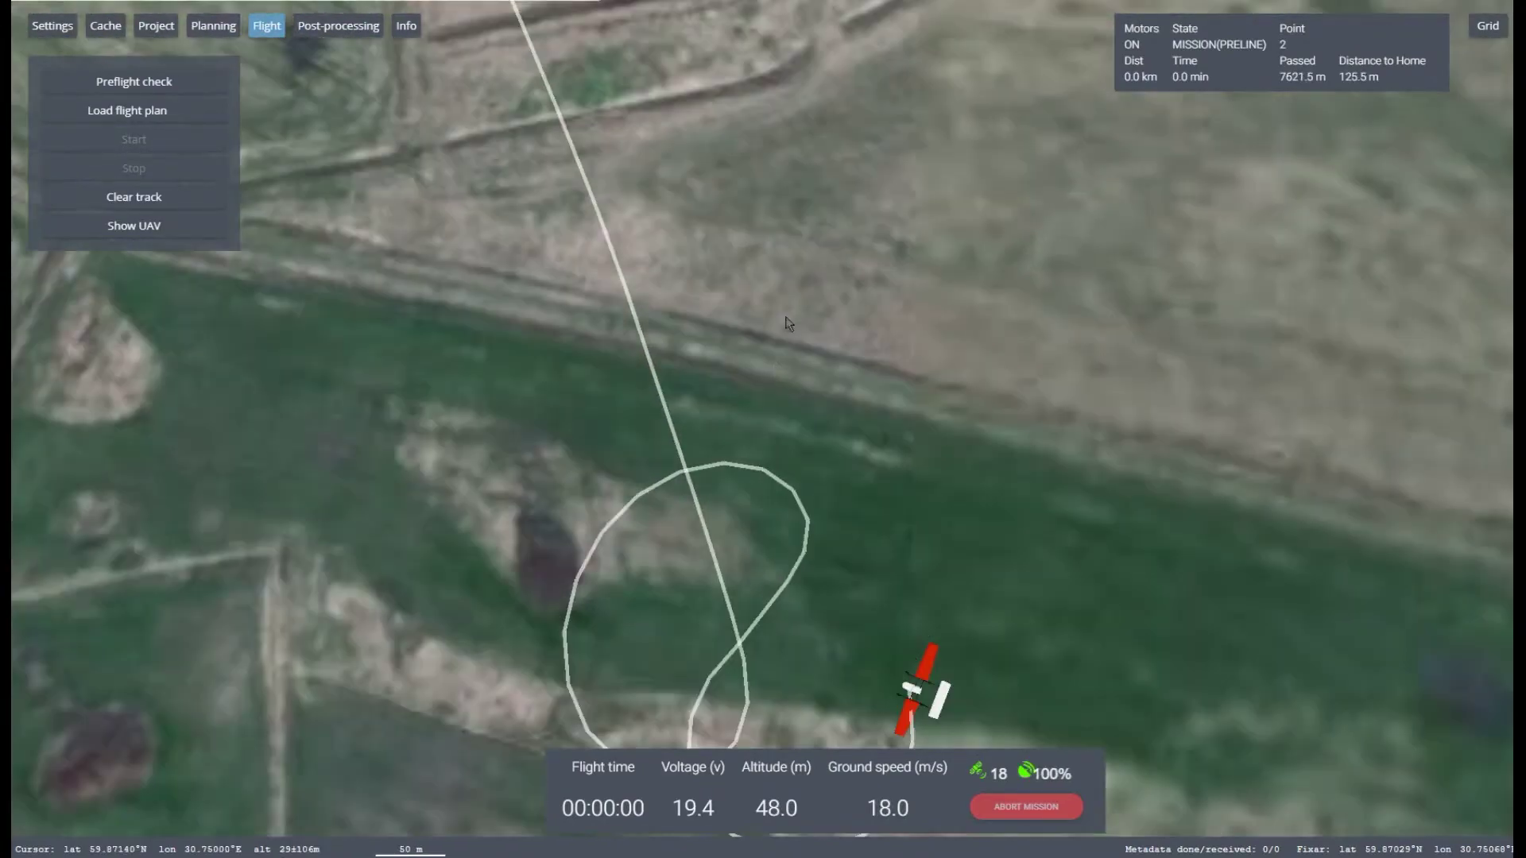
pyautogui.scroll(2, 779, 373)
# - Inspect the UAV's looping flight track and the surrounding fields from several tilted viewing angles
pyautogui.moveTo(782, 326); pyautogui.dragTo(796, 297)
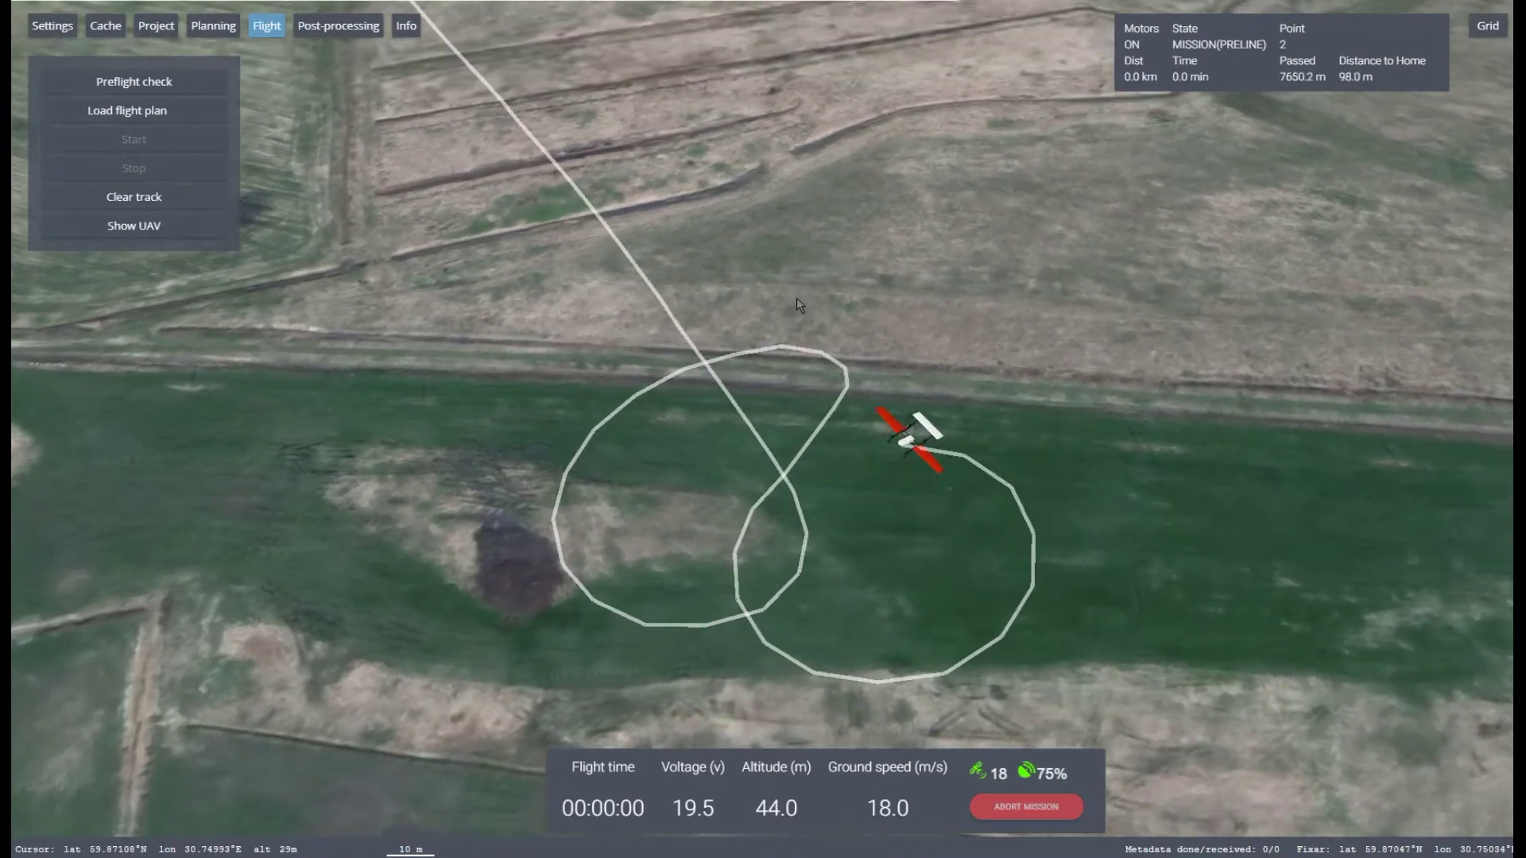
pyautogui.moveTo(604, 461); pyautogui.dragTo(952, 399)
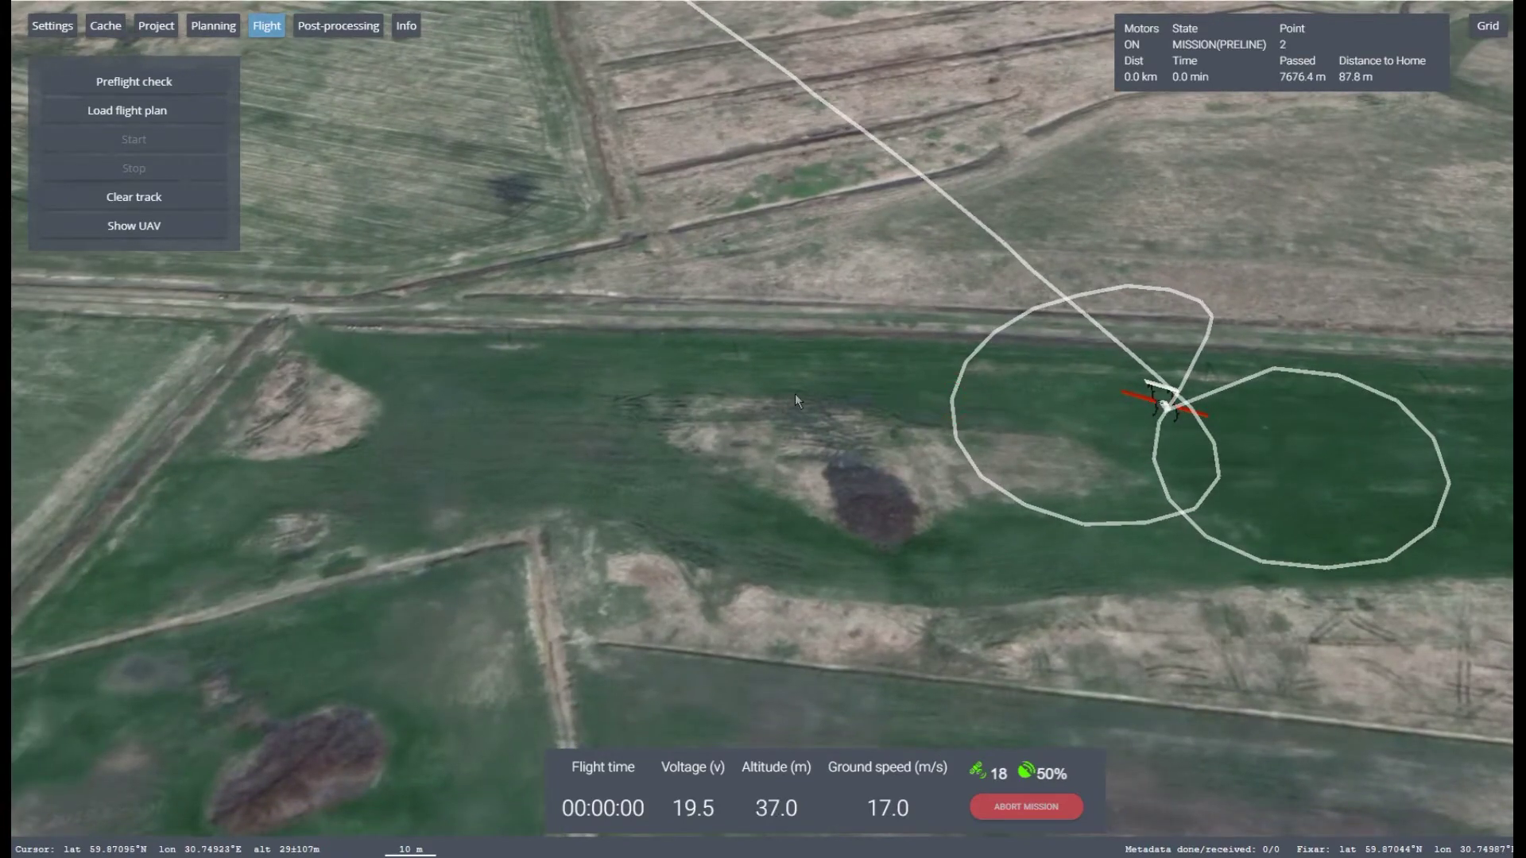
pyautogui.moveTo(795, 394); pyautogui.dragTo(469, 430)
pyautogui.moveTo(755, 108); pyautogui.dragTo(1048, 201)
pyautogui.moveTo(890, 426); pyautogui.dragTo(751, 420)
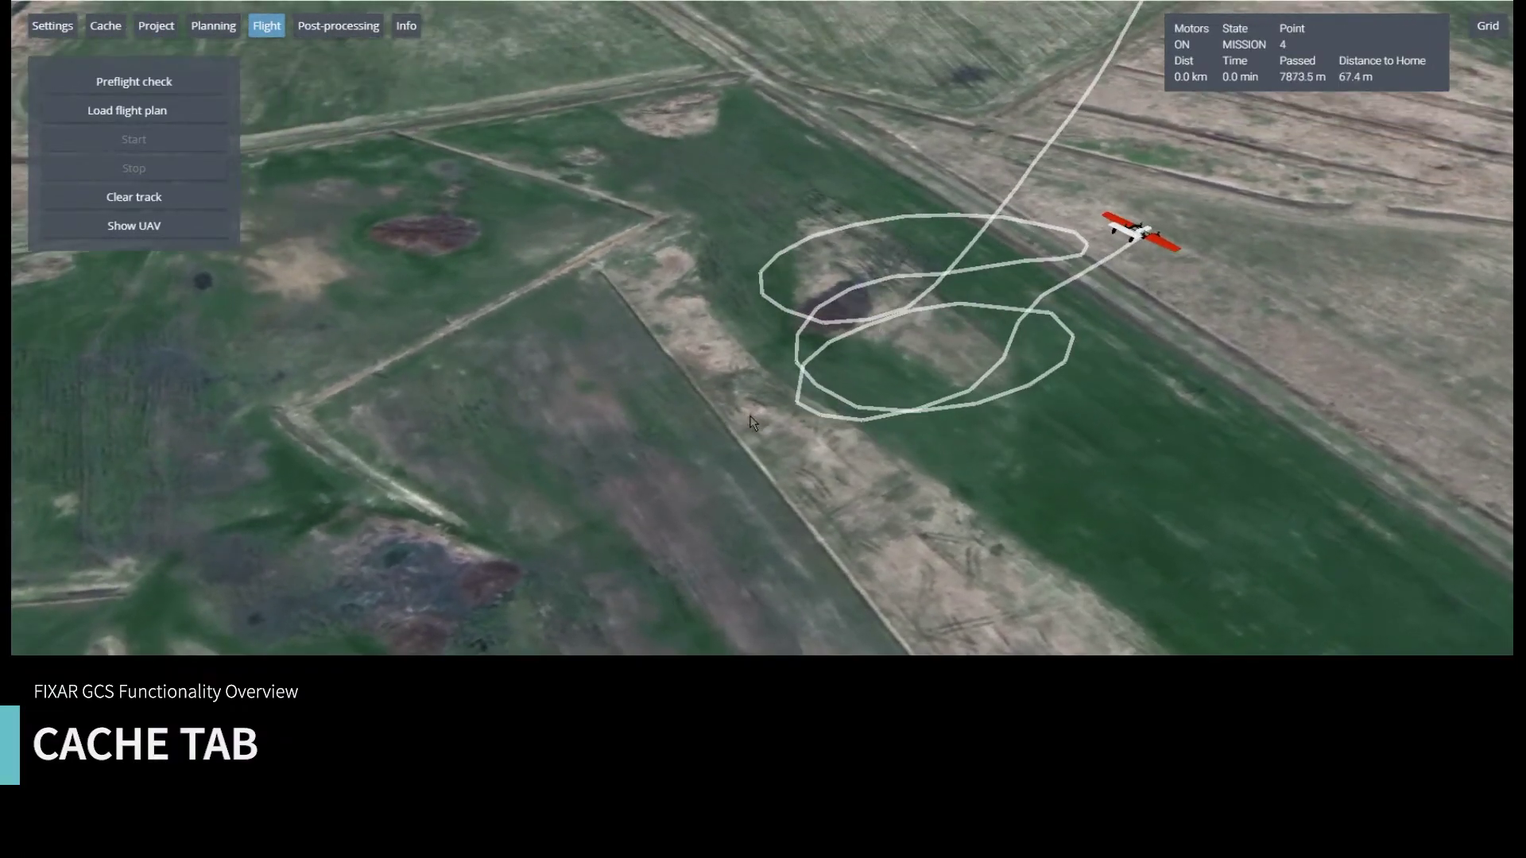
pyautogui.moveTo(1313, 254); pyautogui.dragTo(958, 329)
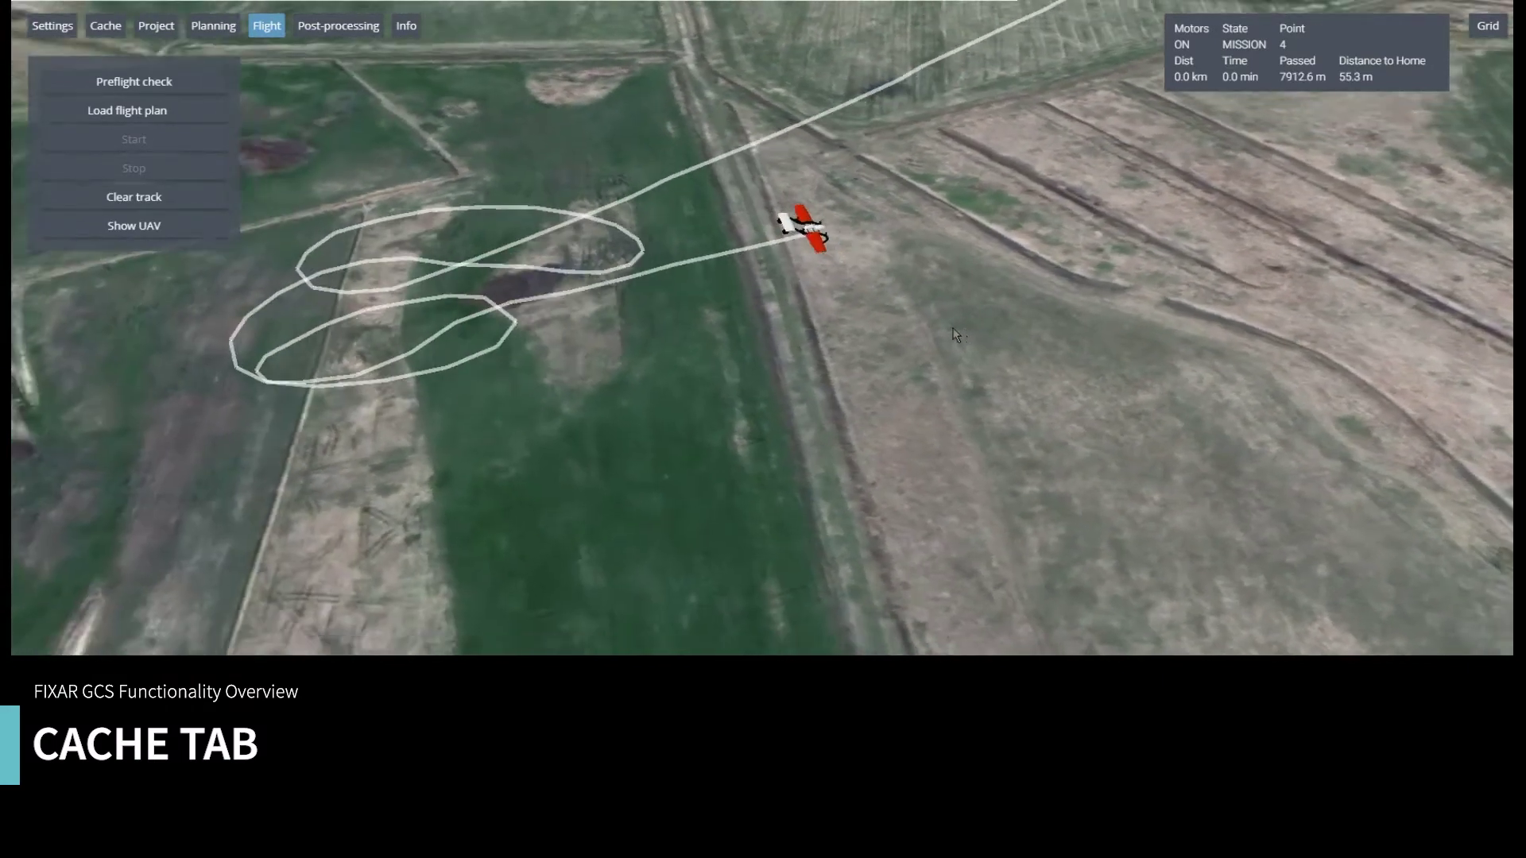
# - Check the list of cache regions for existing entries
pyautogui.click(104, 31)
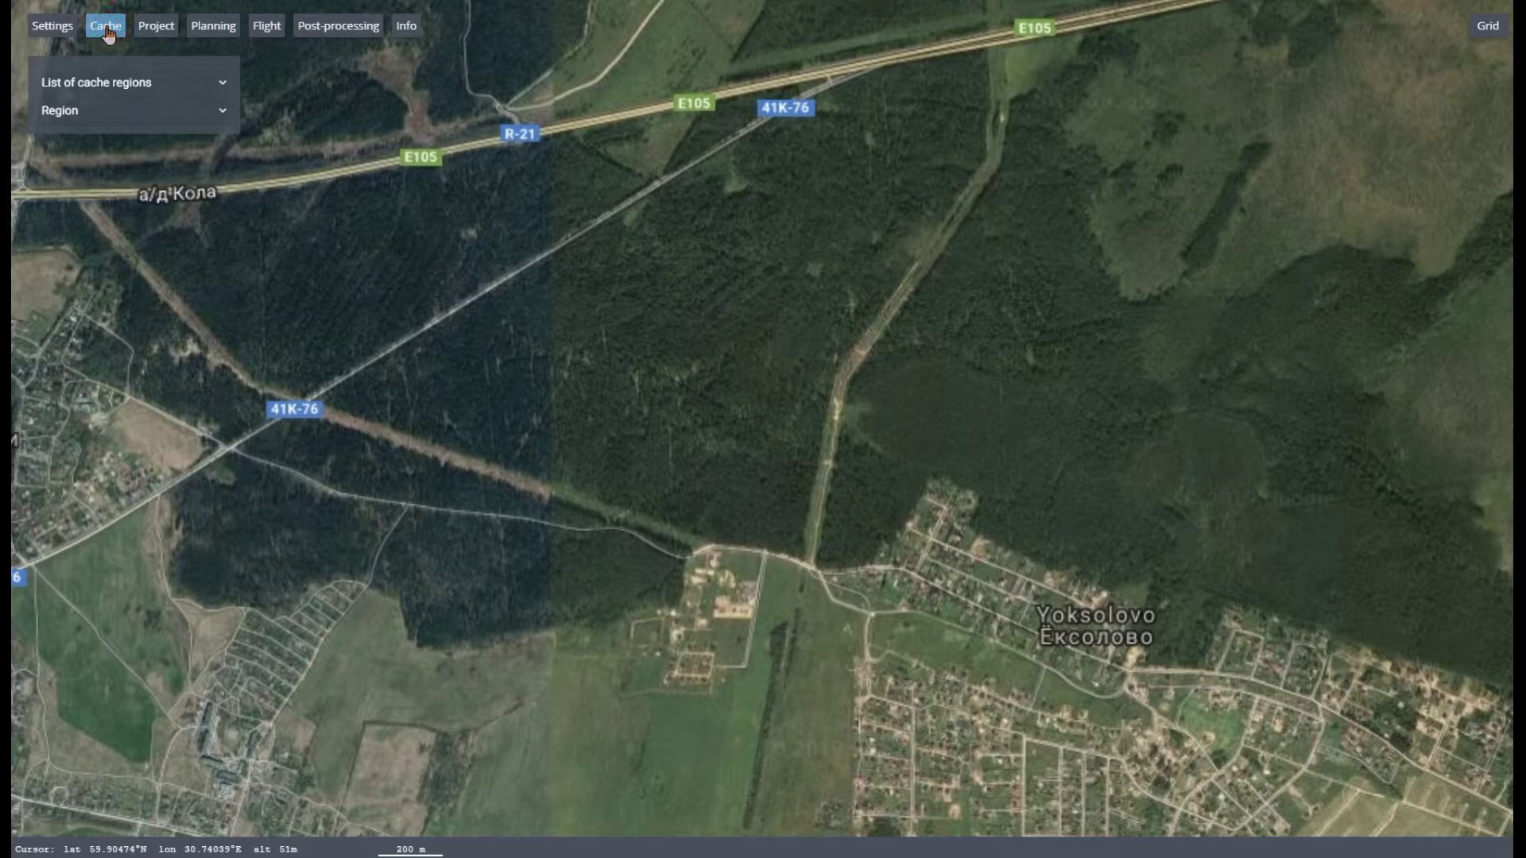
pyautogui.click(91, 84)
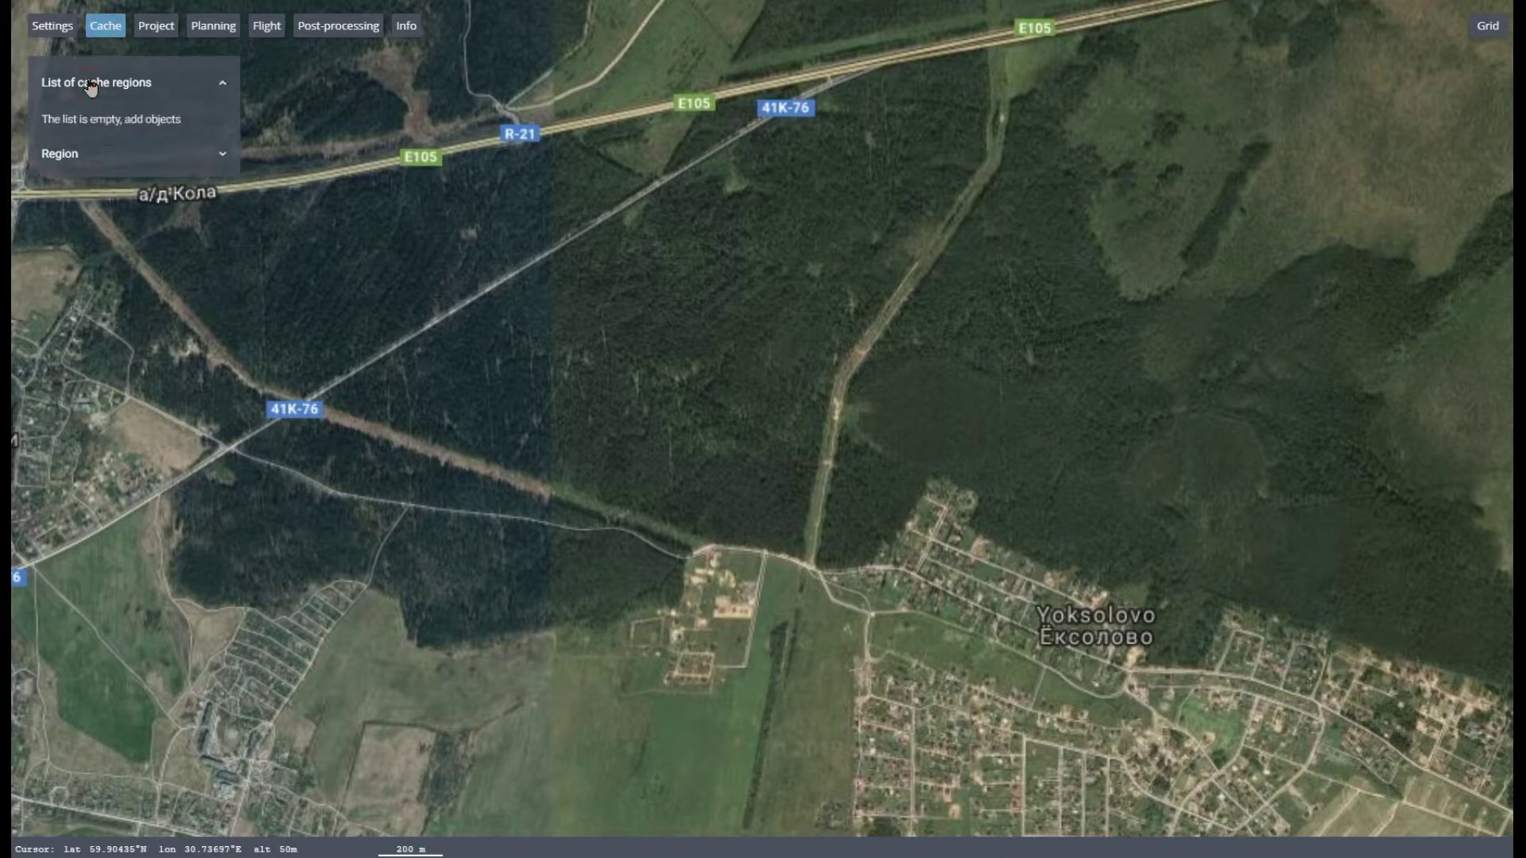
pyautogui.click(92, 84)
# - Create a cache region with four corner points on the fields around the UAV's flight track
pyautogui.click(70, 120)
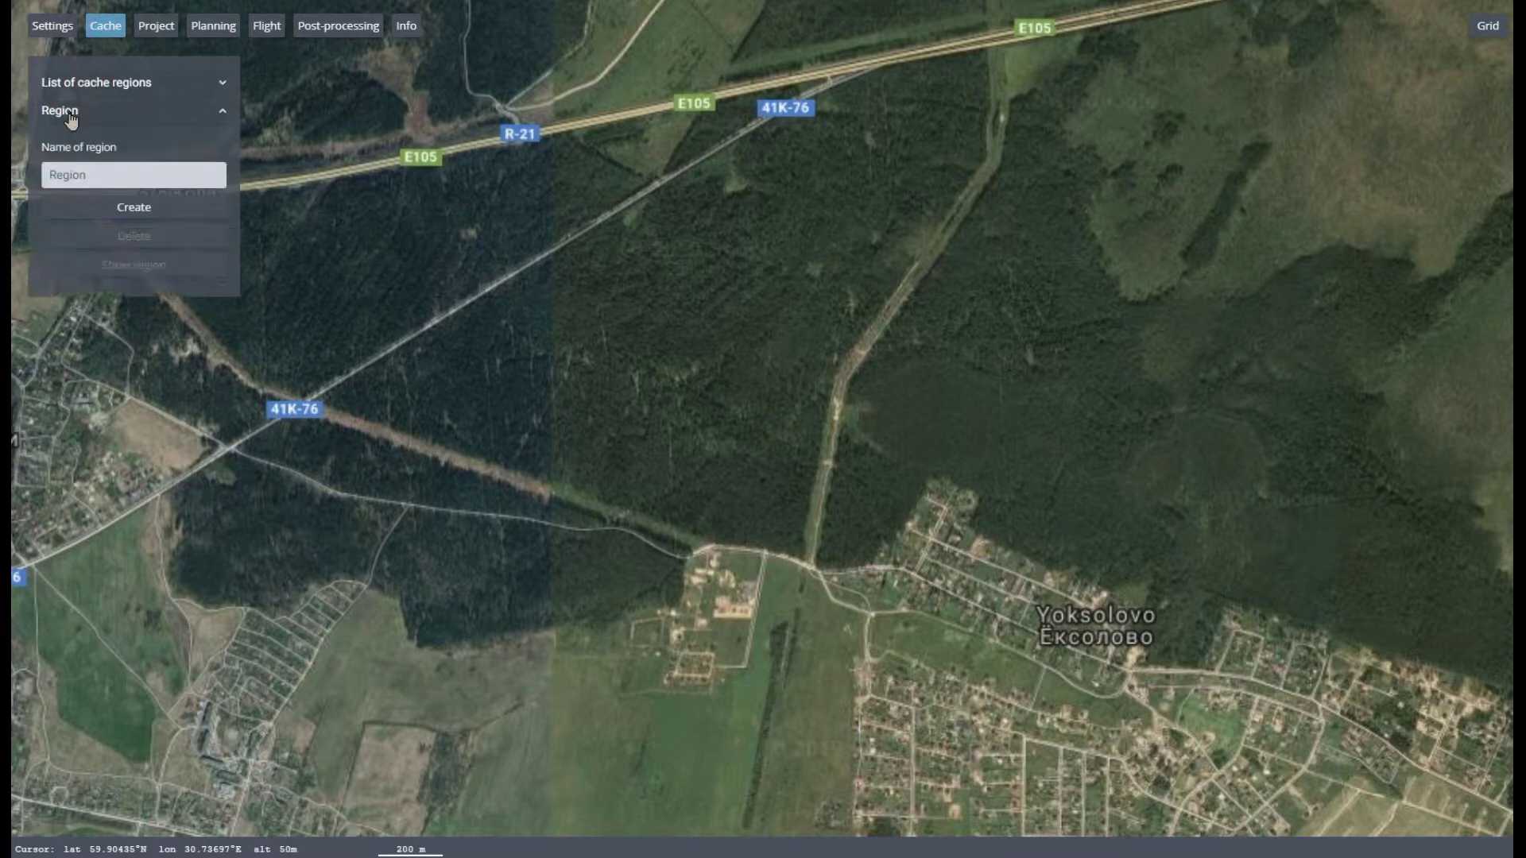
pyautogui.click(91, 208)
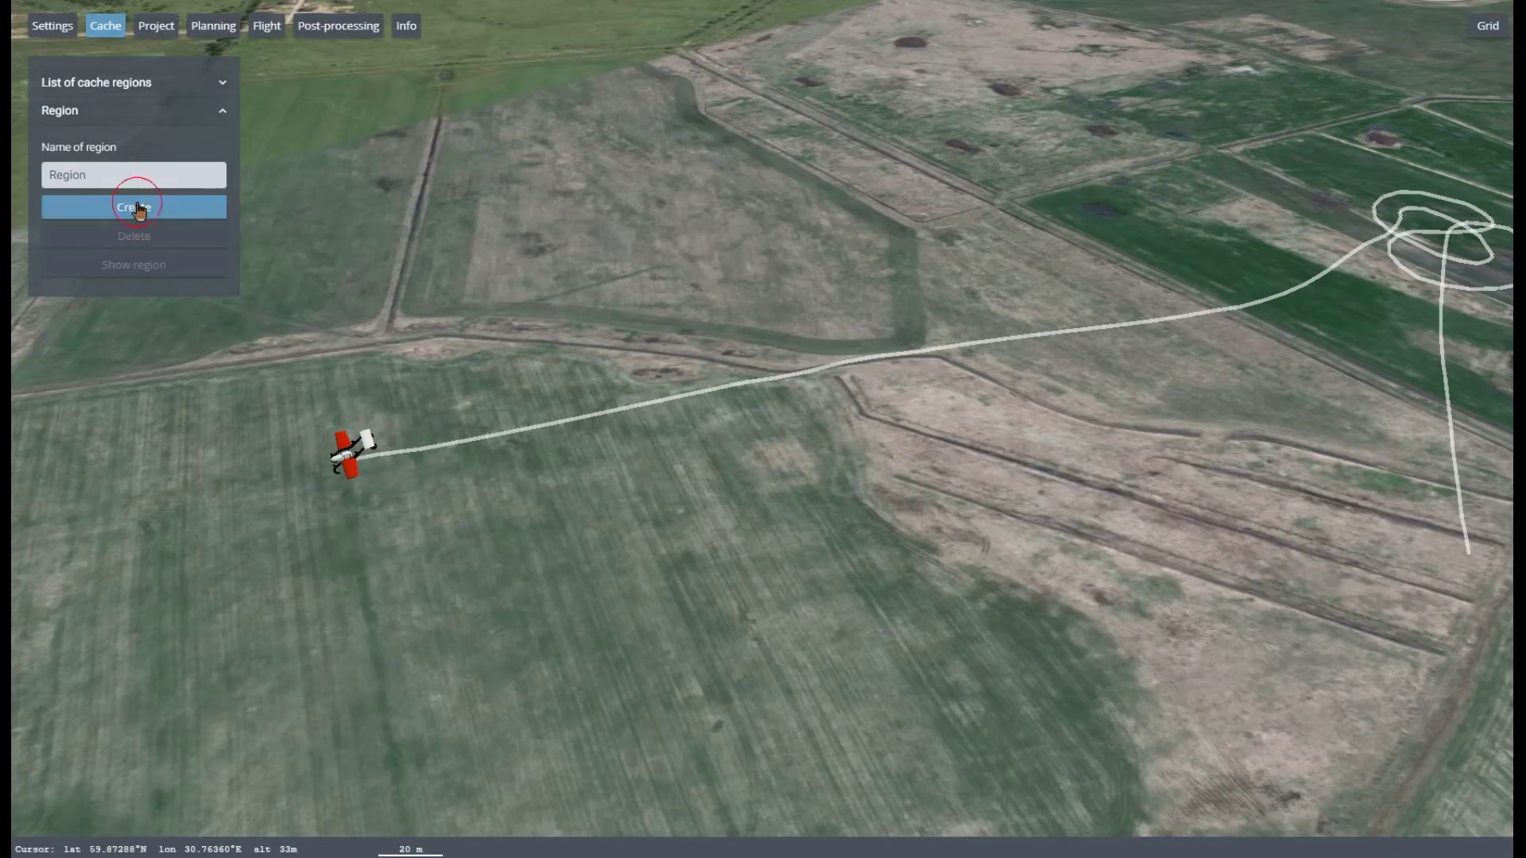
pyautogui.click(137, 208)
pyautogui.click(398, 231)
pyautogui.click(511, 696)
pyautogui.click(1239, 532)
pyautogui.click(1029, 174)
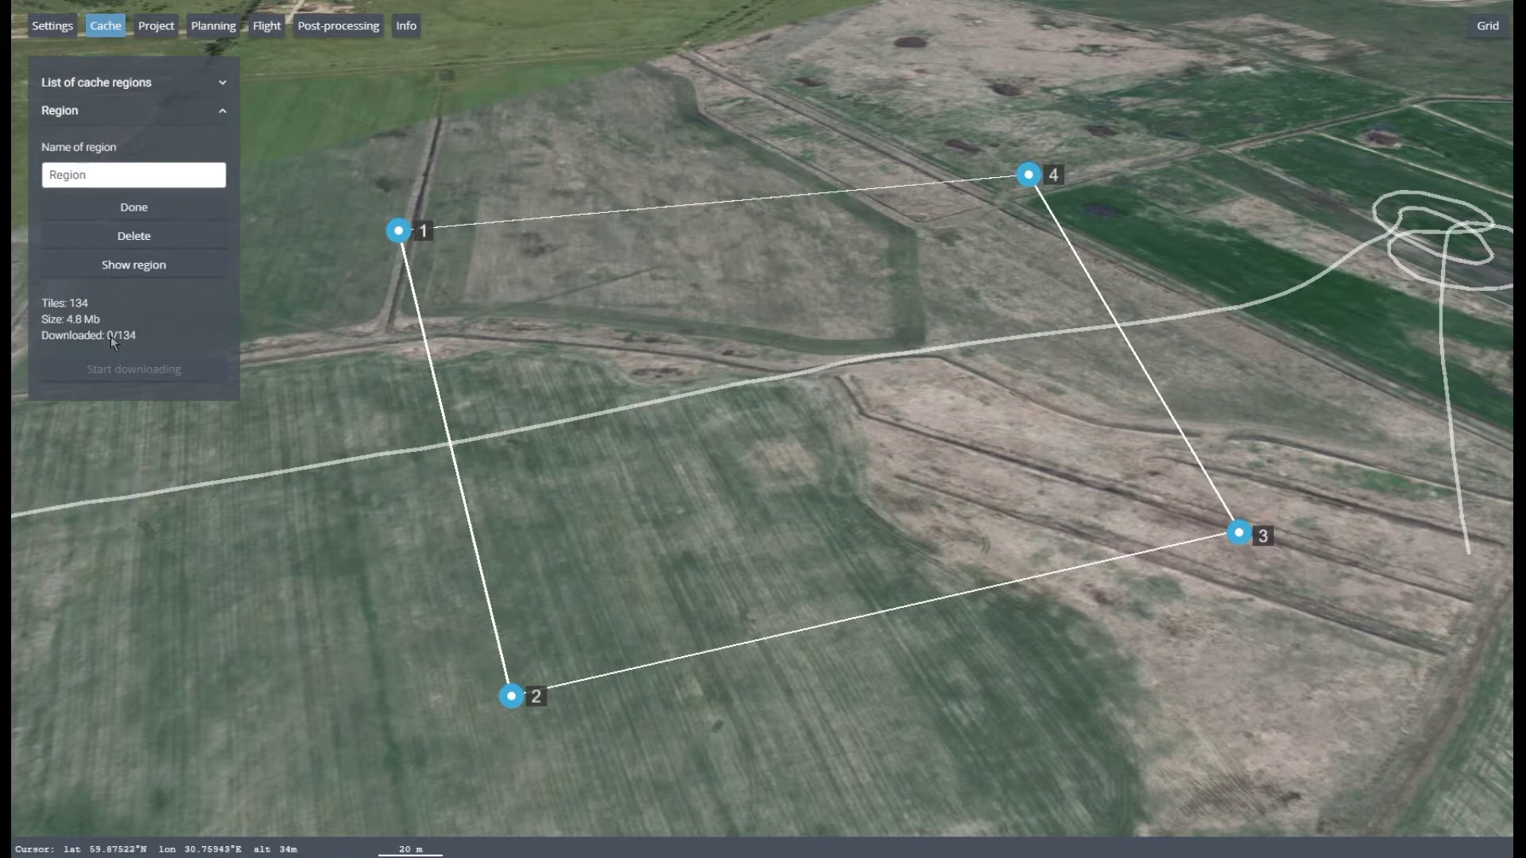
pyautogui.click(152, 216)
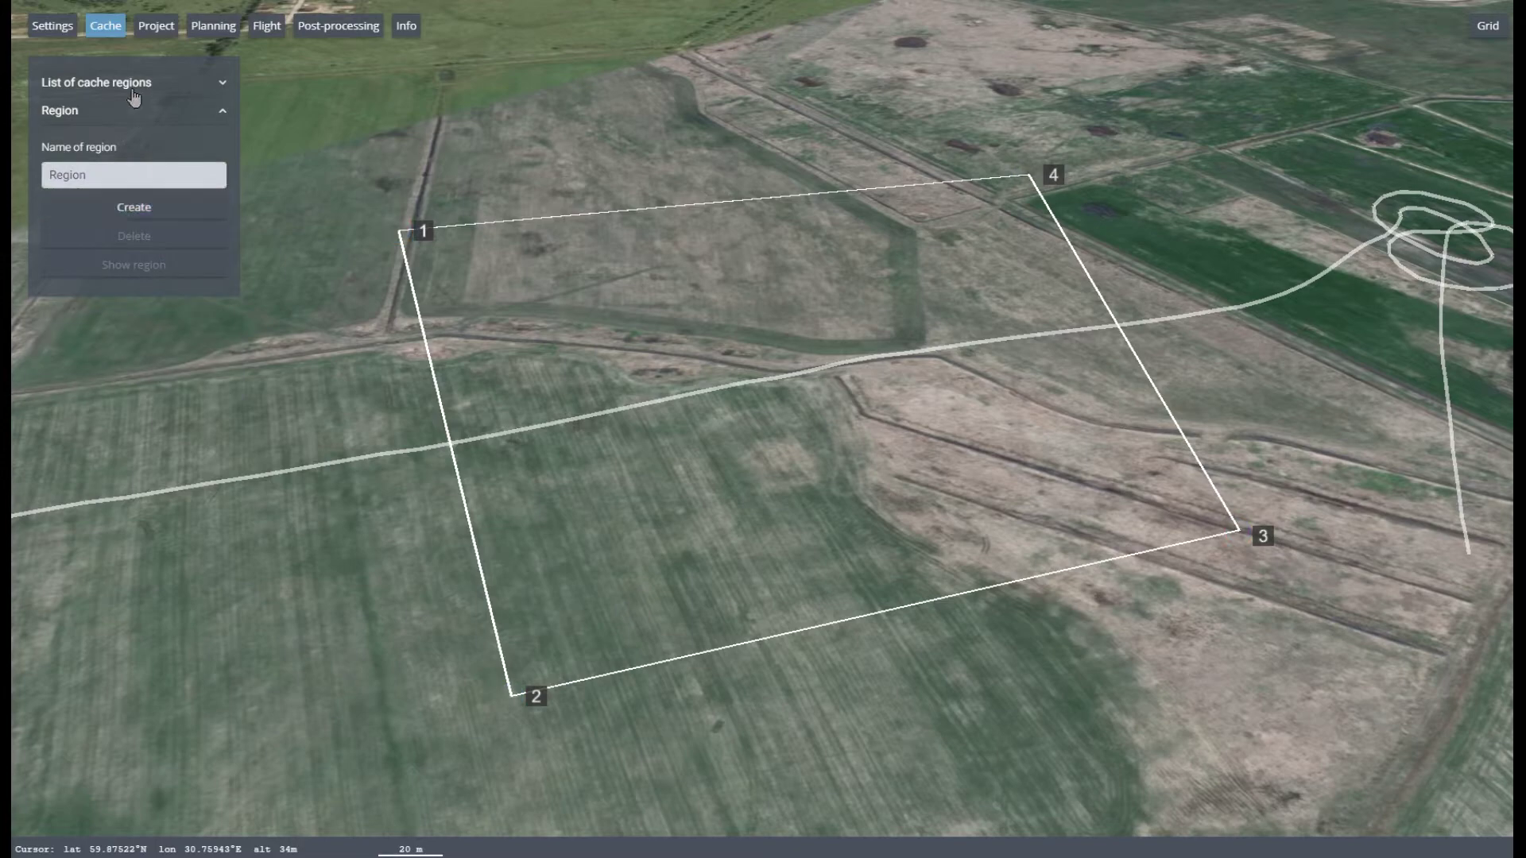
# - Select the cache region from the list and show it on the map
pyautogui.click(91, 134)
pyautogui.click(93, 266)
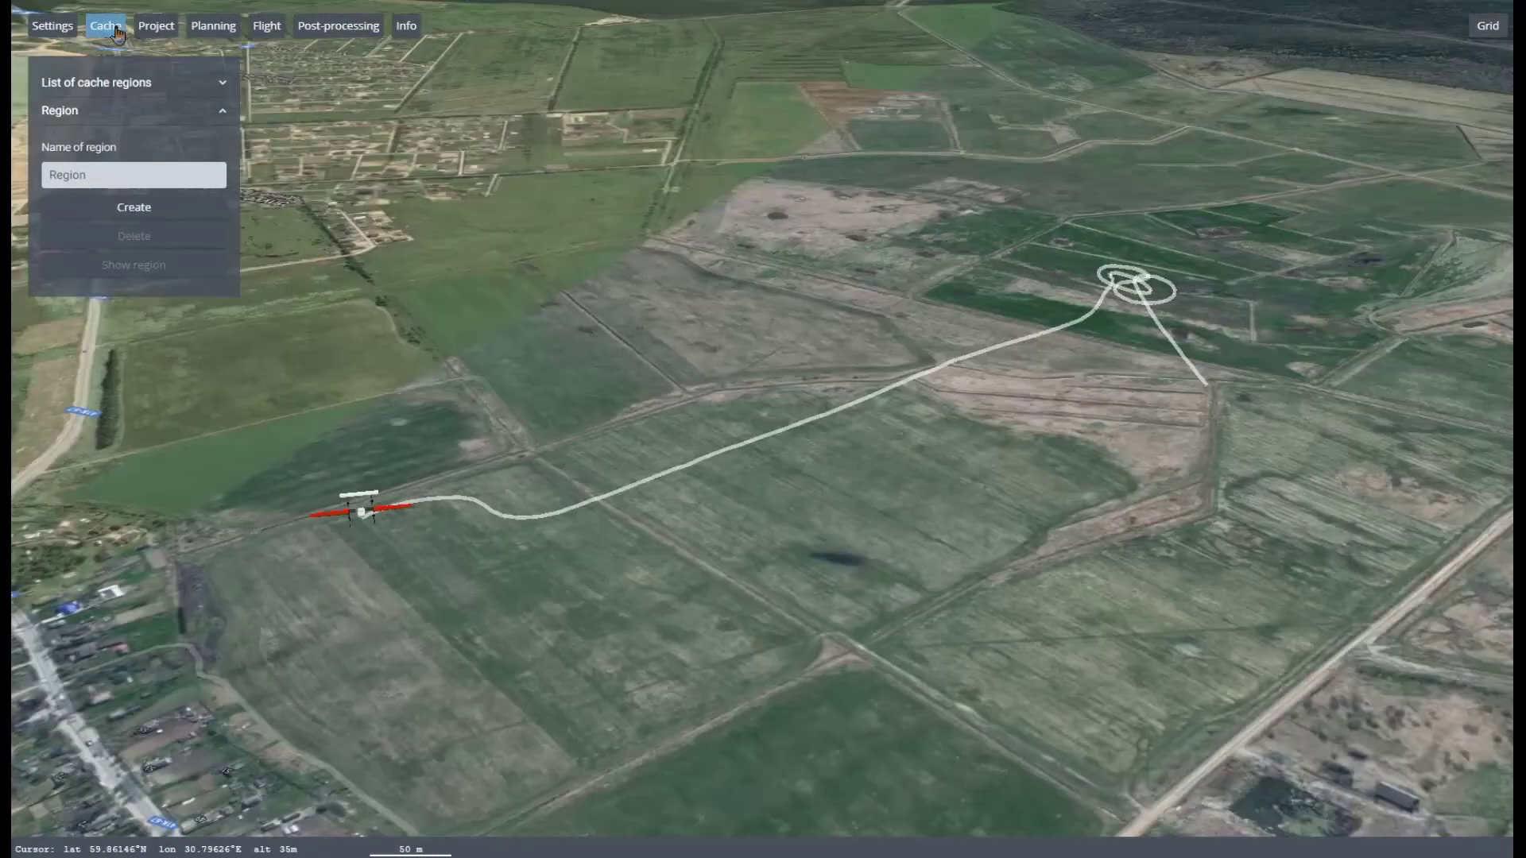
# - Review the new project parameters for the Camera Sony RX1 payload and leave without creating the project
pyautogui.click(156, 26)
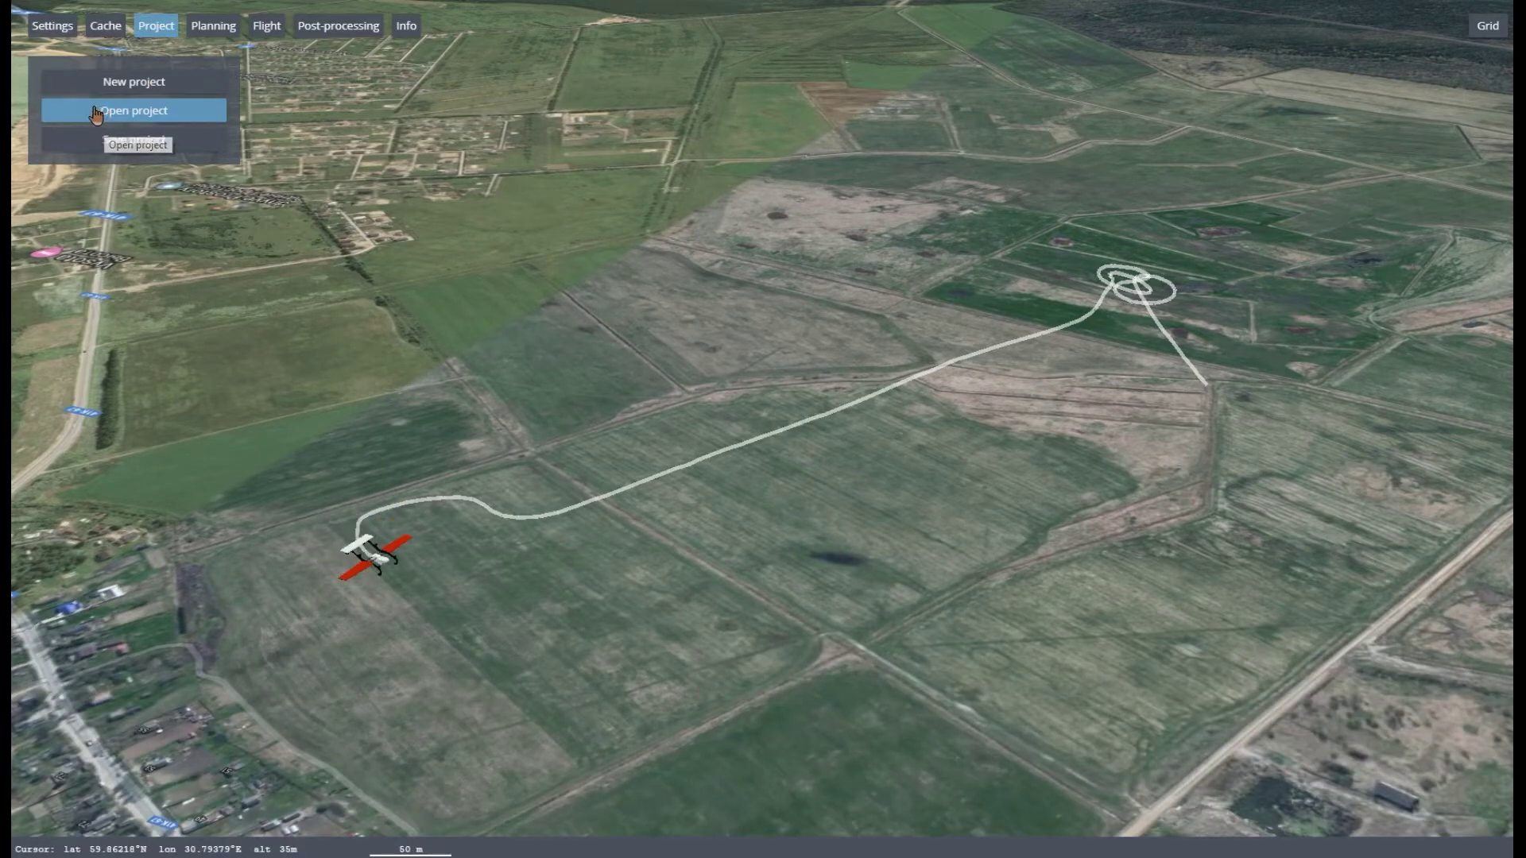
pyautogui.click(100, 81)
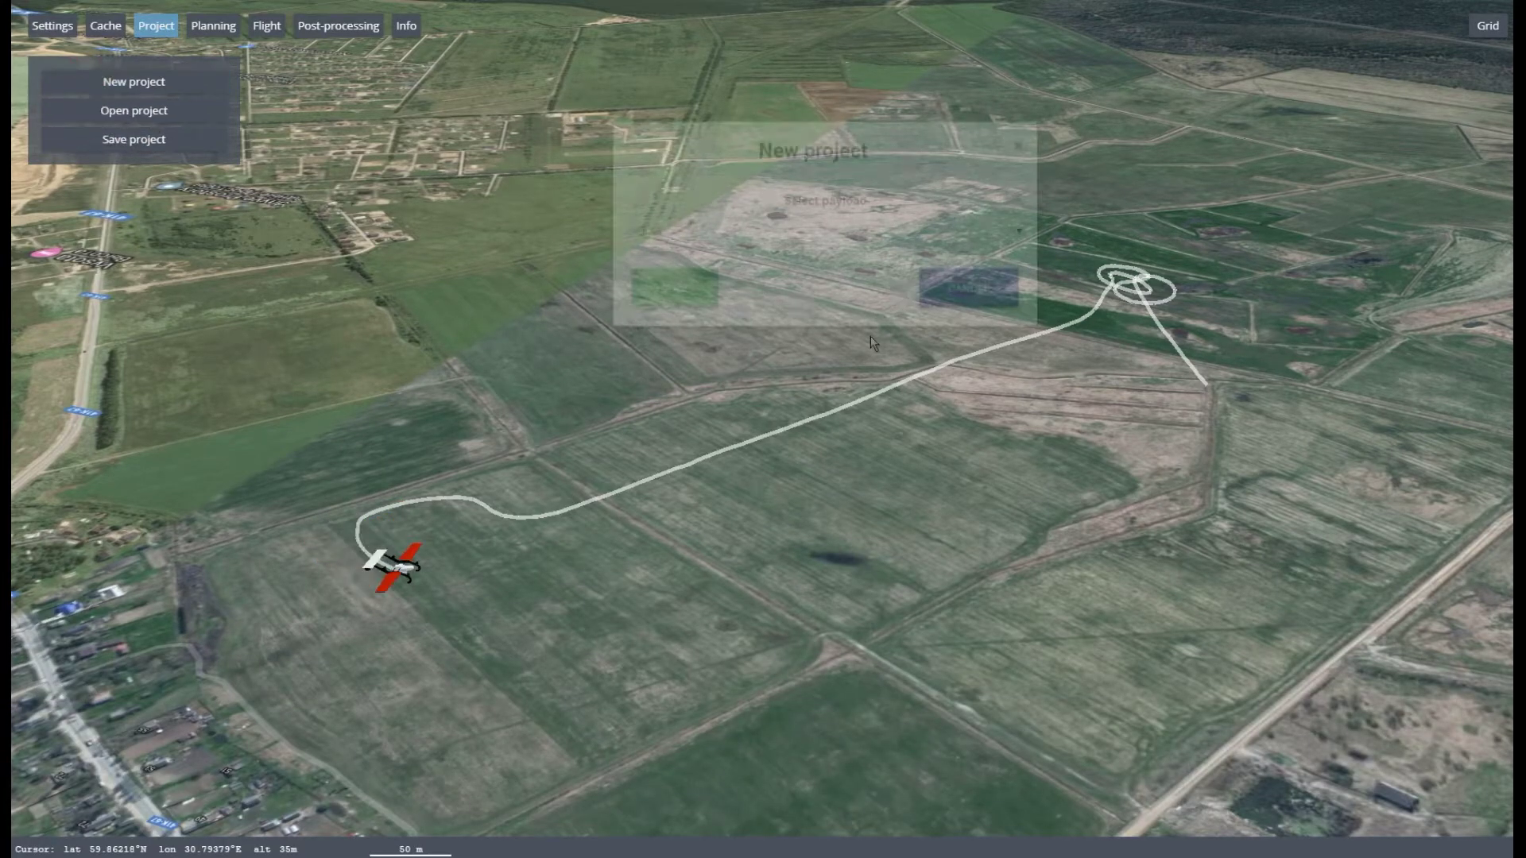
pyautogui.click(862, 433)
pyautogui.click(797, 495)
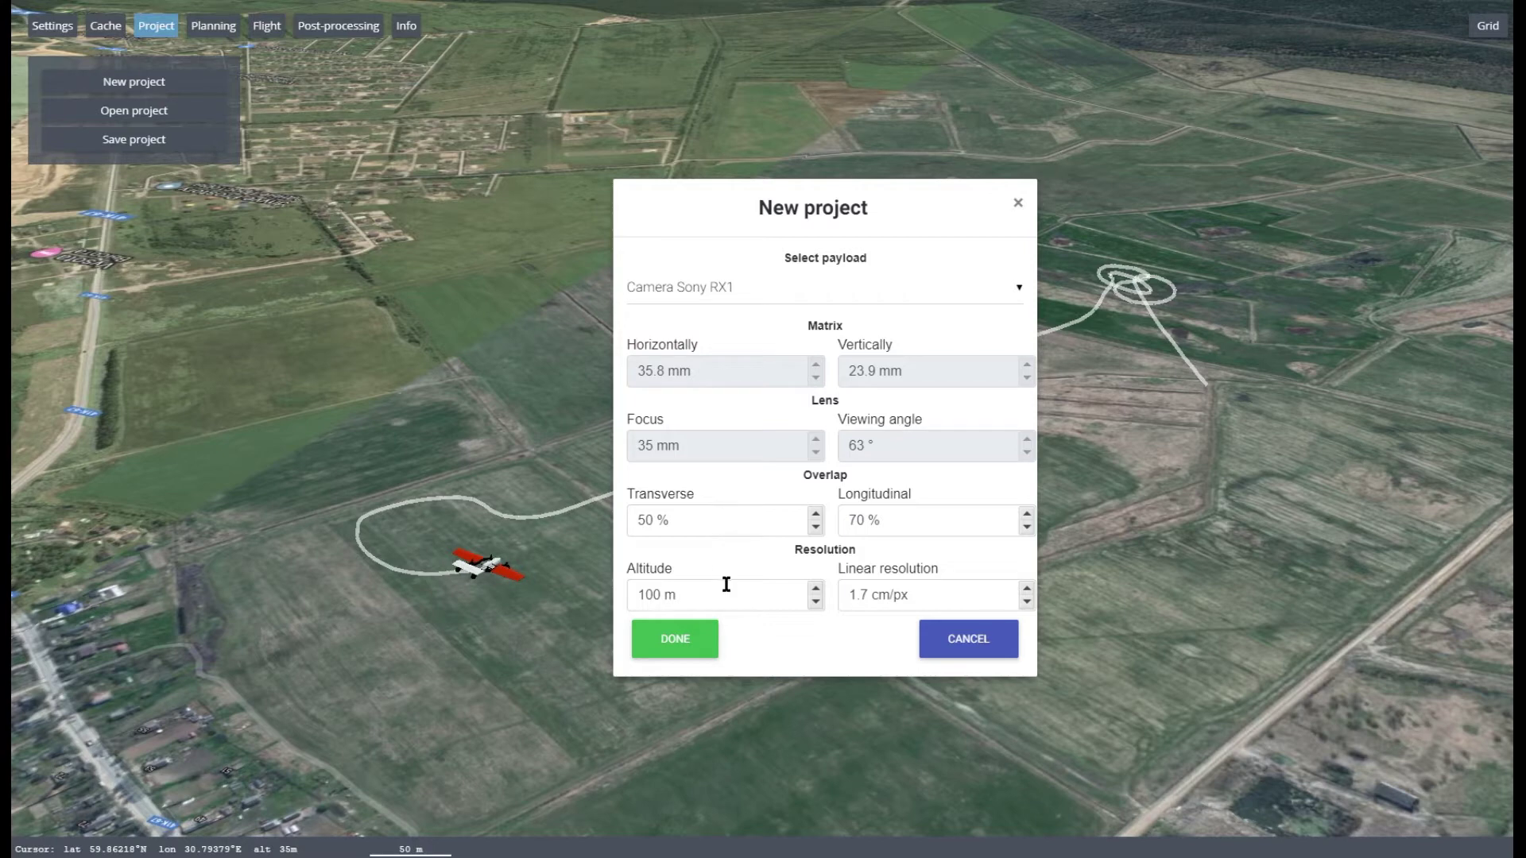
pyautogui.click(964, 646)
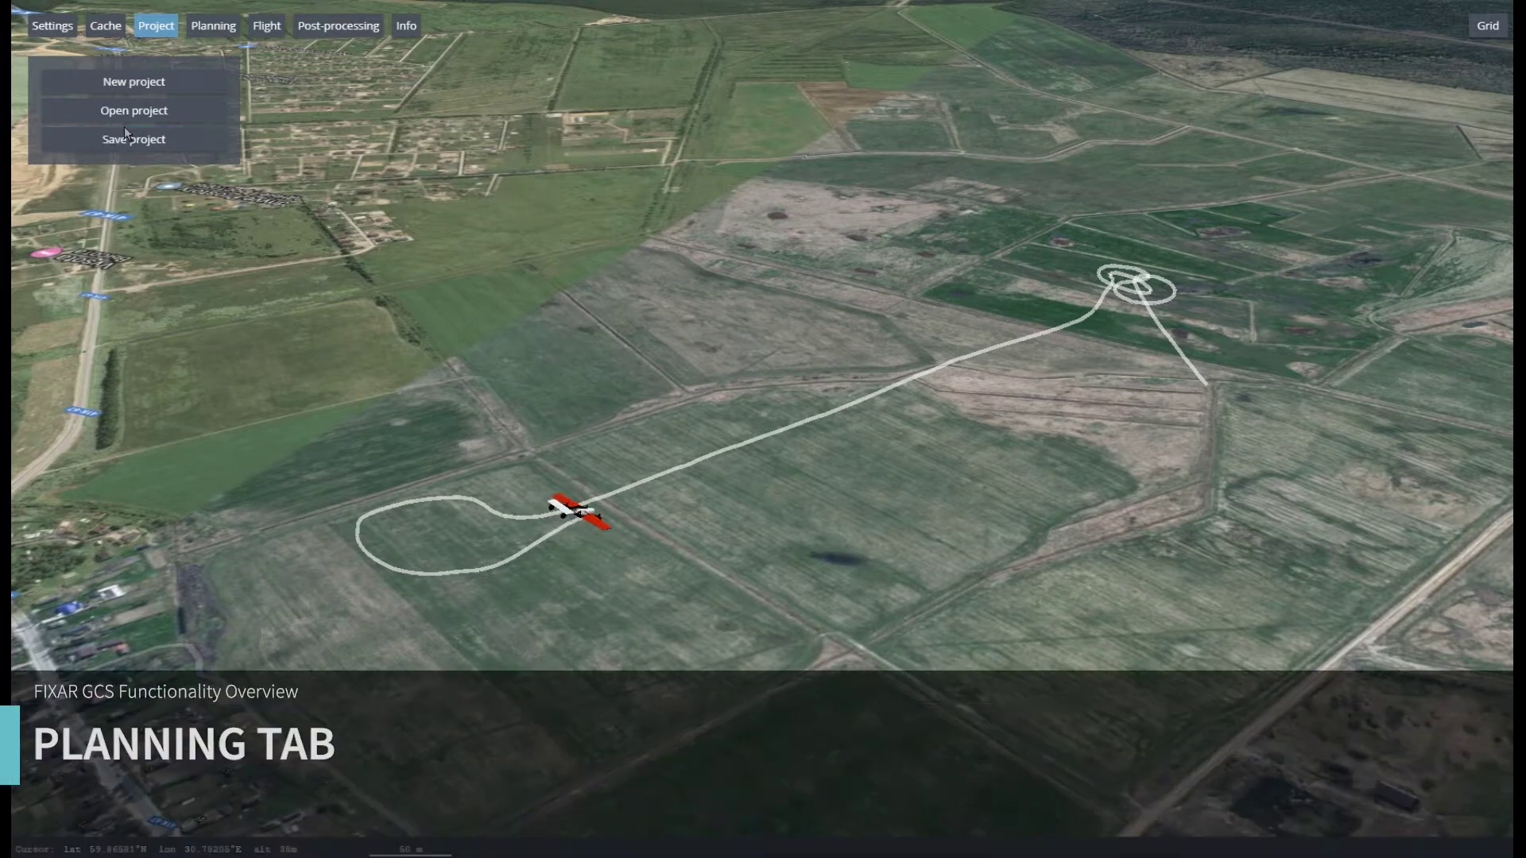
# - Review the planning options for Flight Path, Default Mission, Custom Linear Path and Custom Landing Point
pyautogui.click(213, 27)
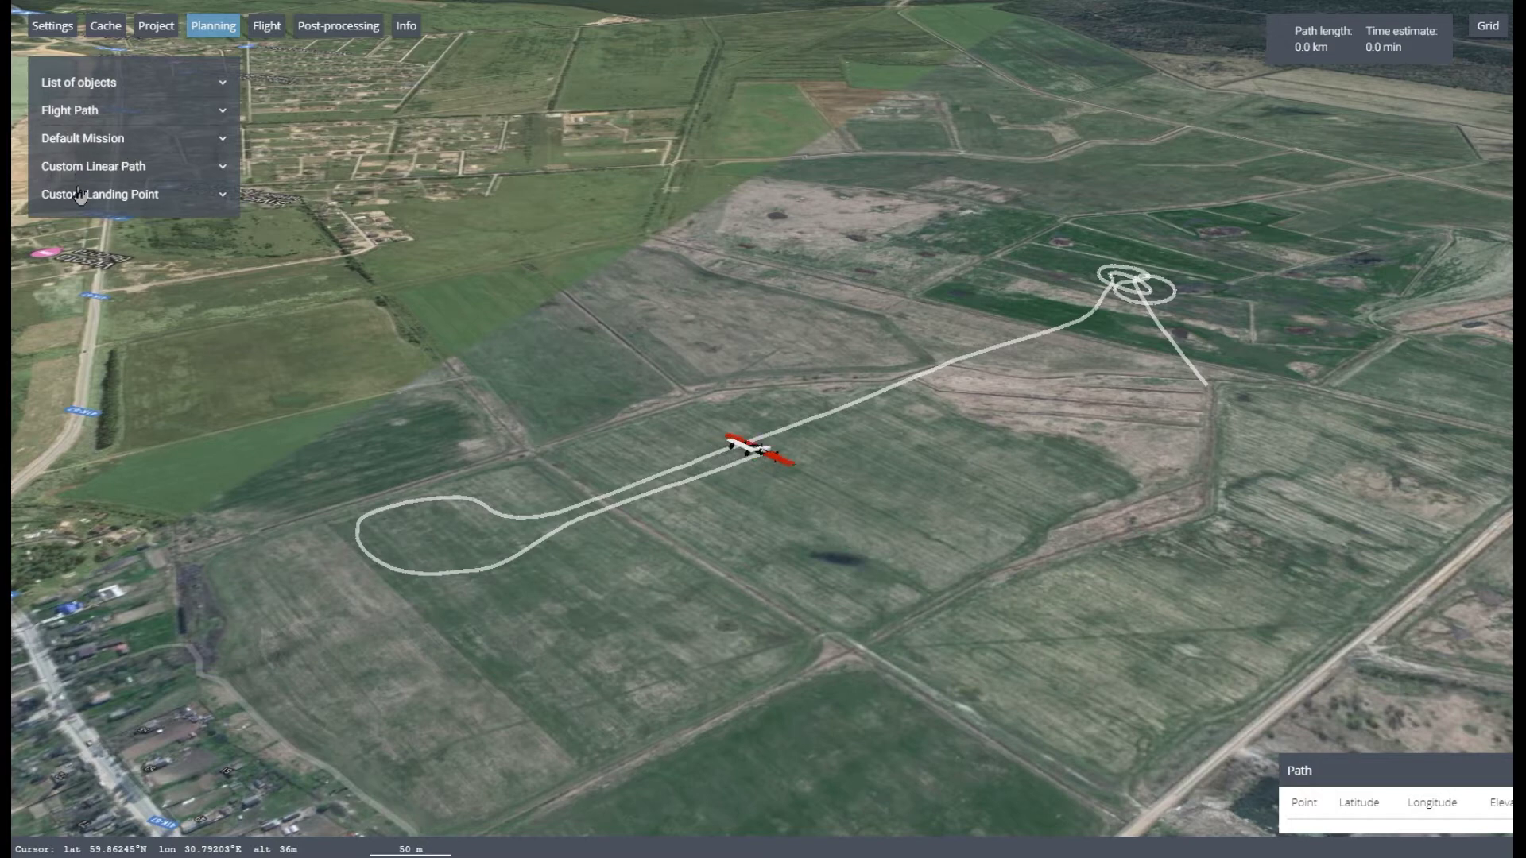
pyautogui.click(112, 116)
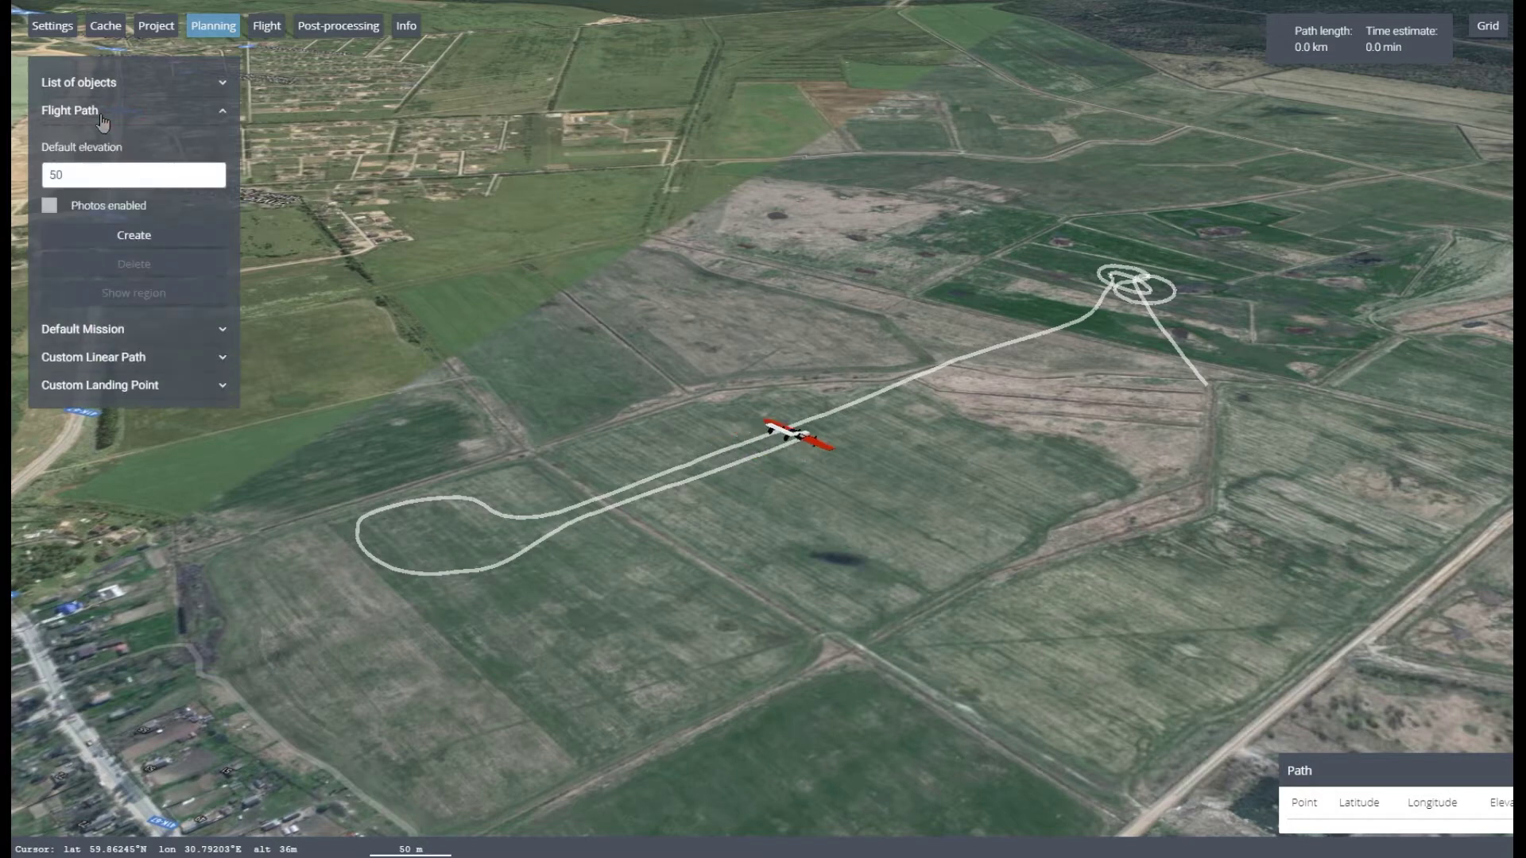
pyautogui.click(94, 329)
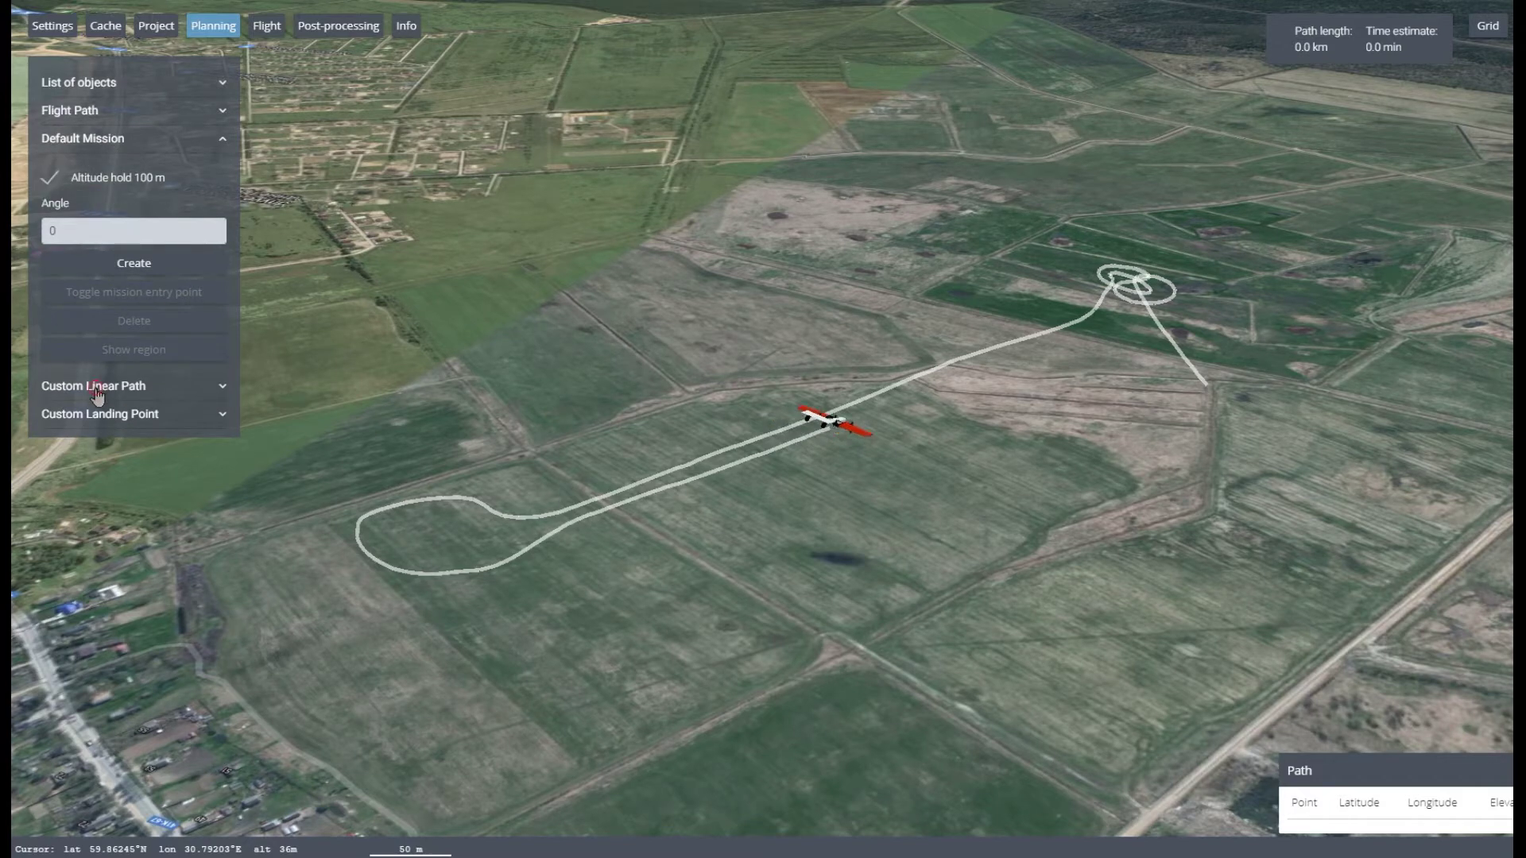
pyautogui.click(93, 386)
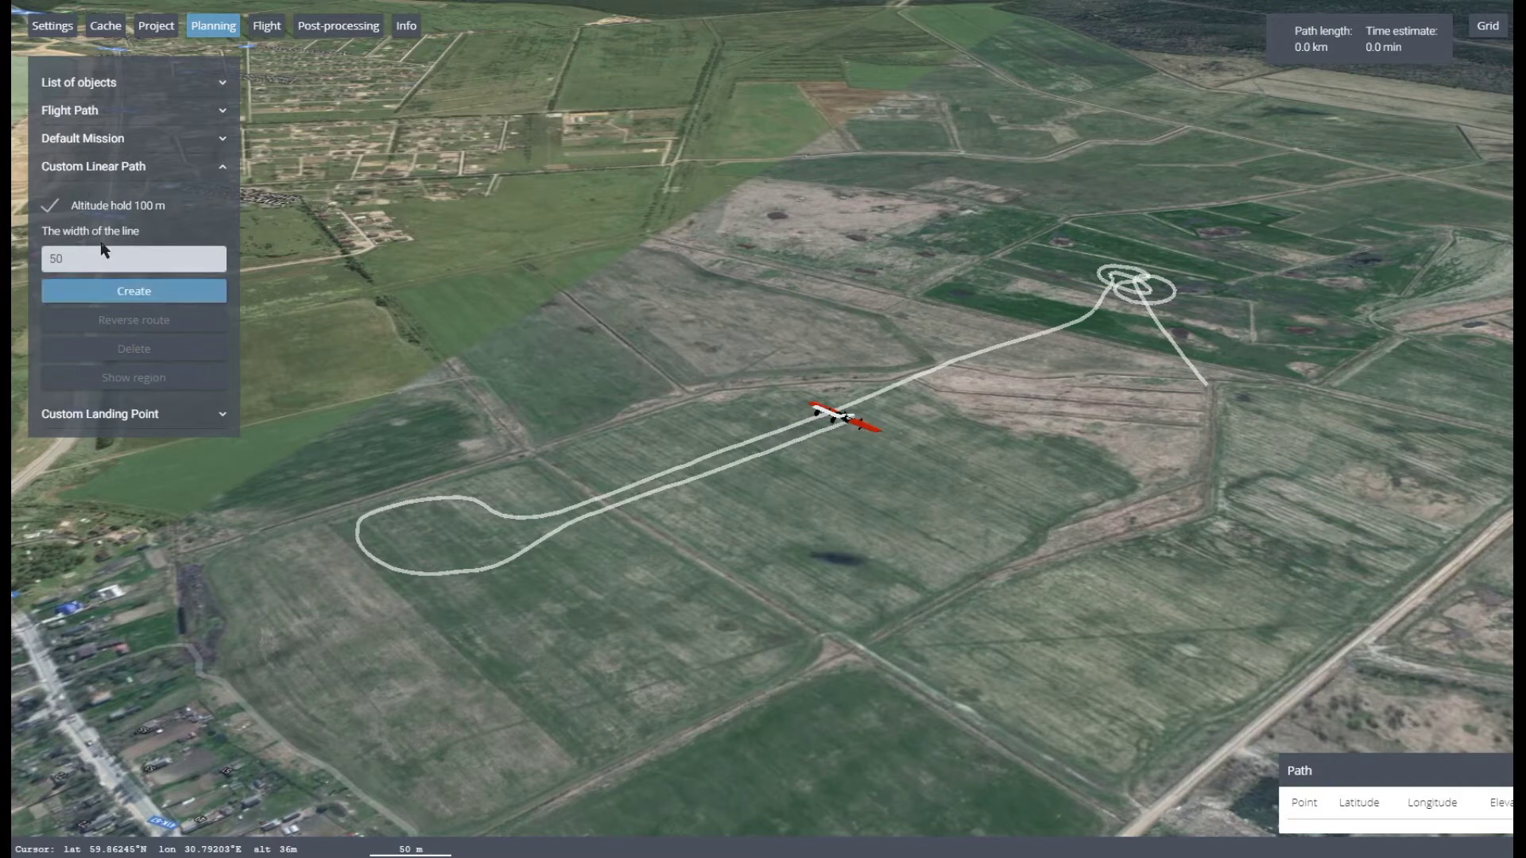
pyautogui.click(136, 415)
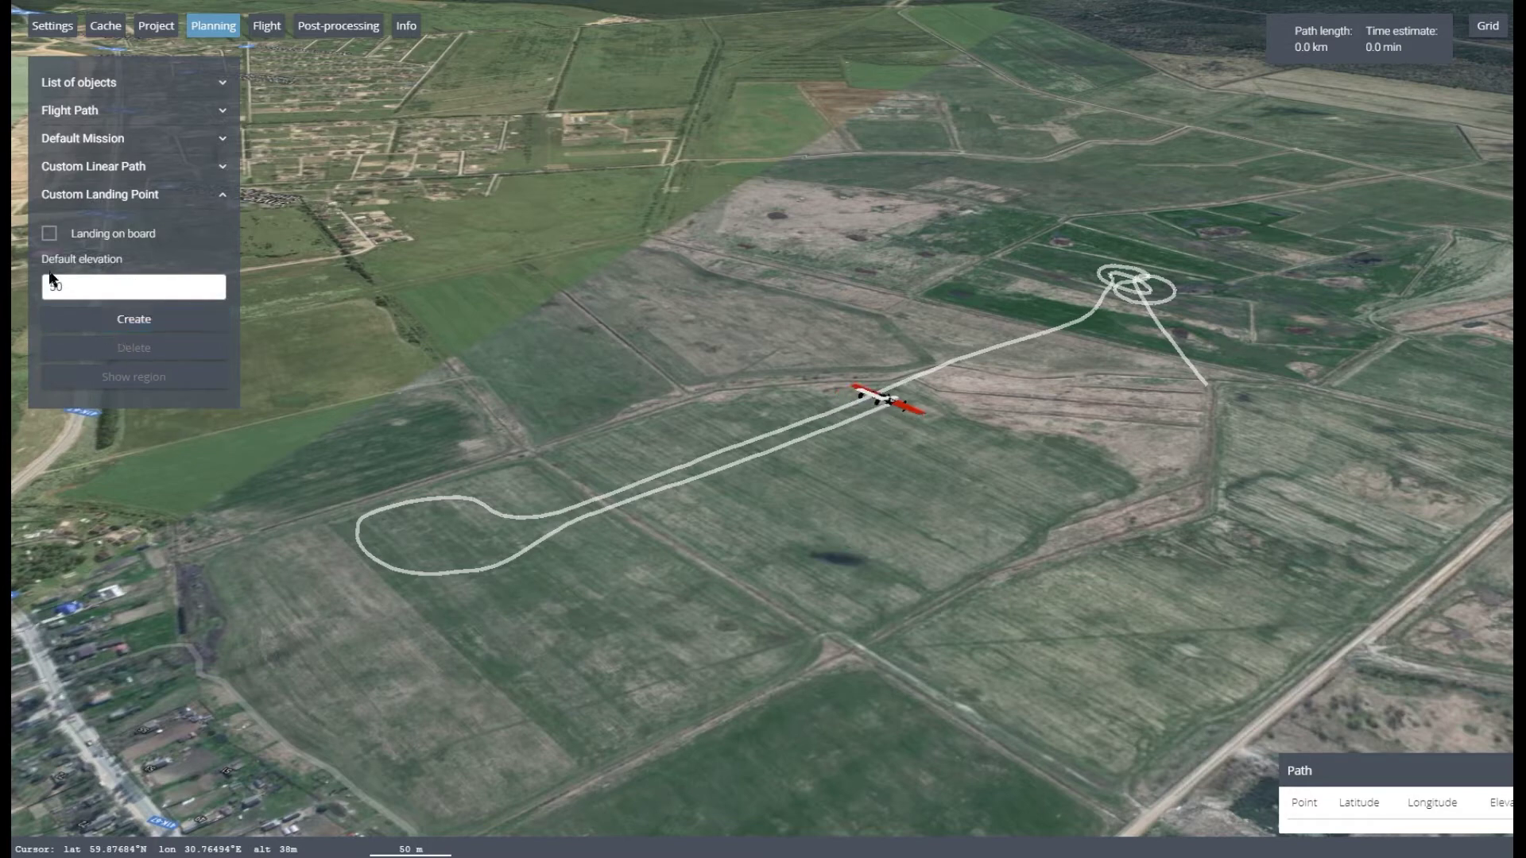
# - Load the flight plan in the preflight check wizard and continue to the following check
pyautogui.click(267, 26)
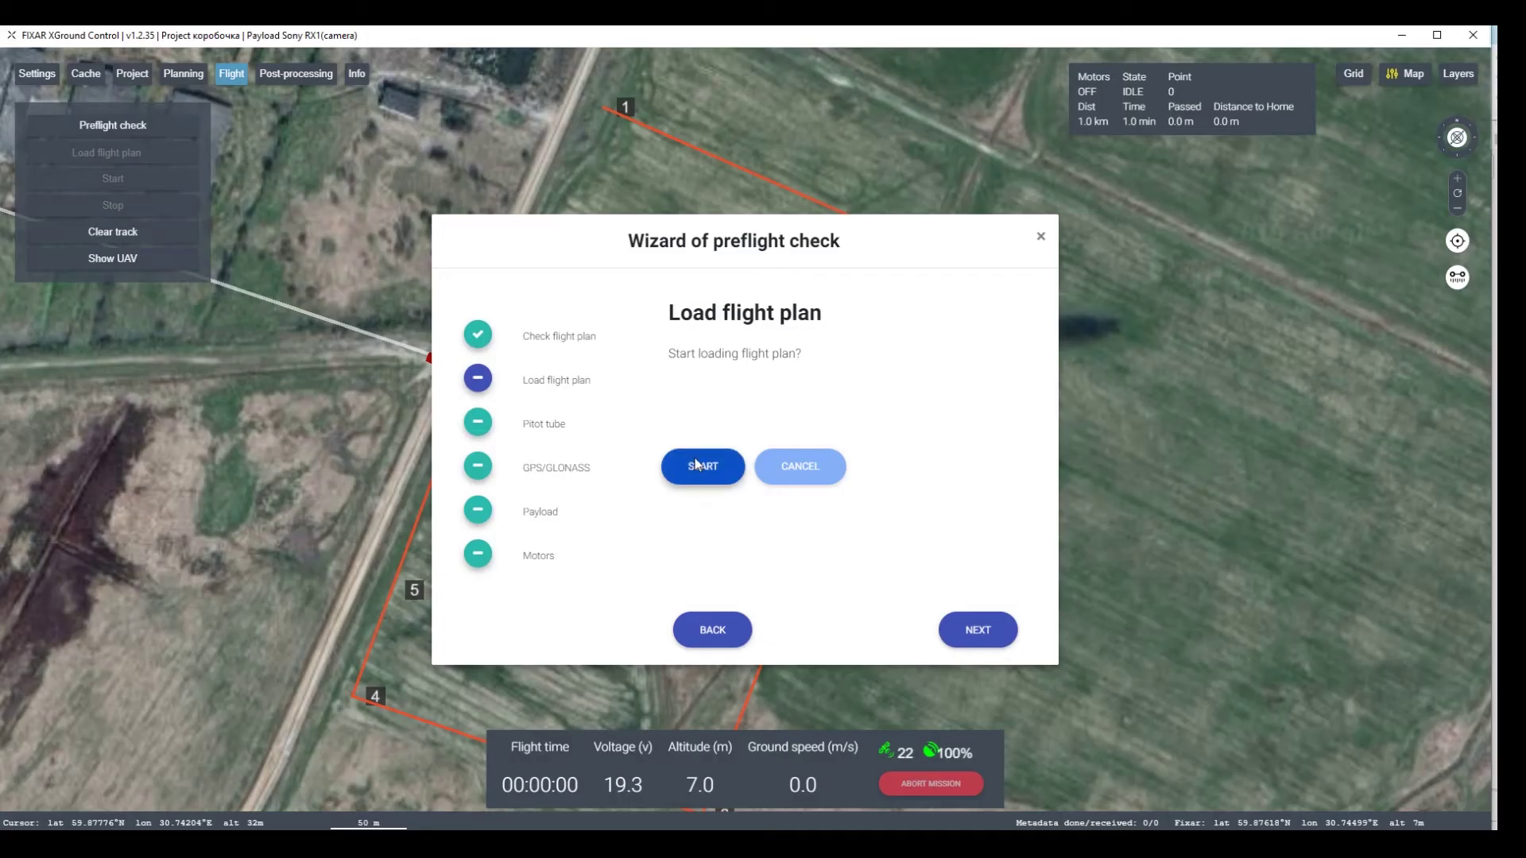
pyautogui.click(696, 462)
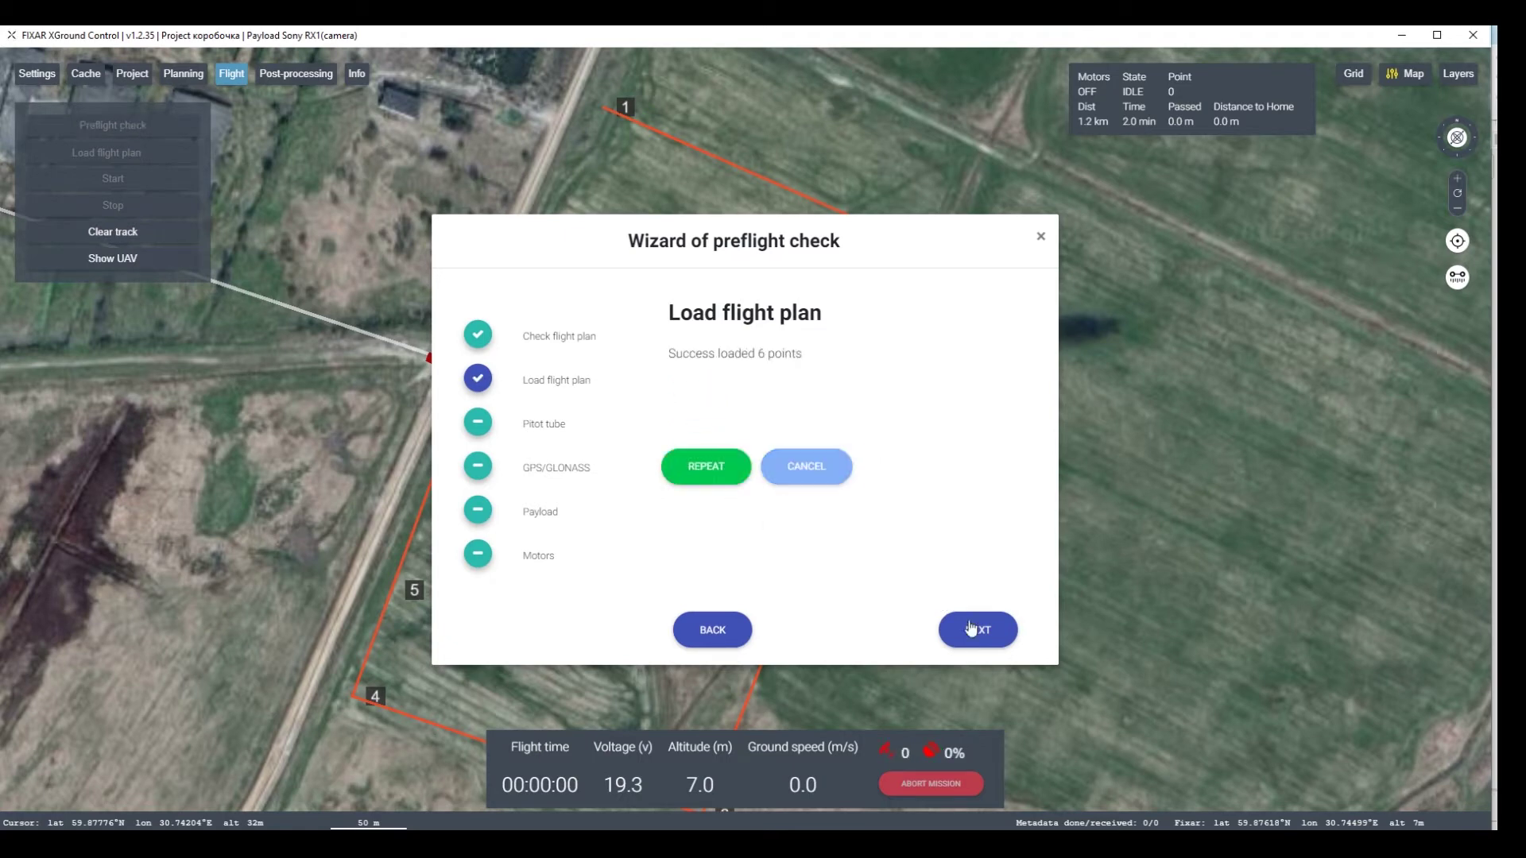
pyautogui.click(980, 635)
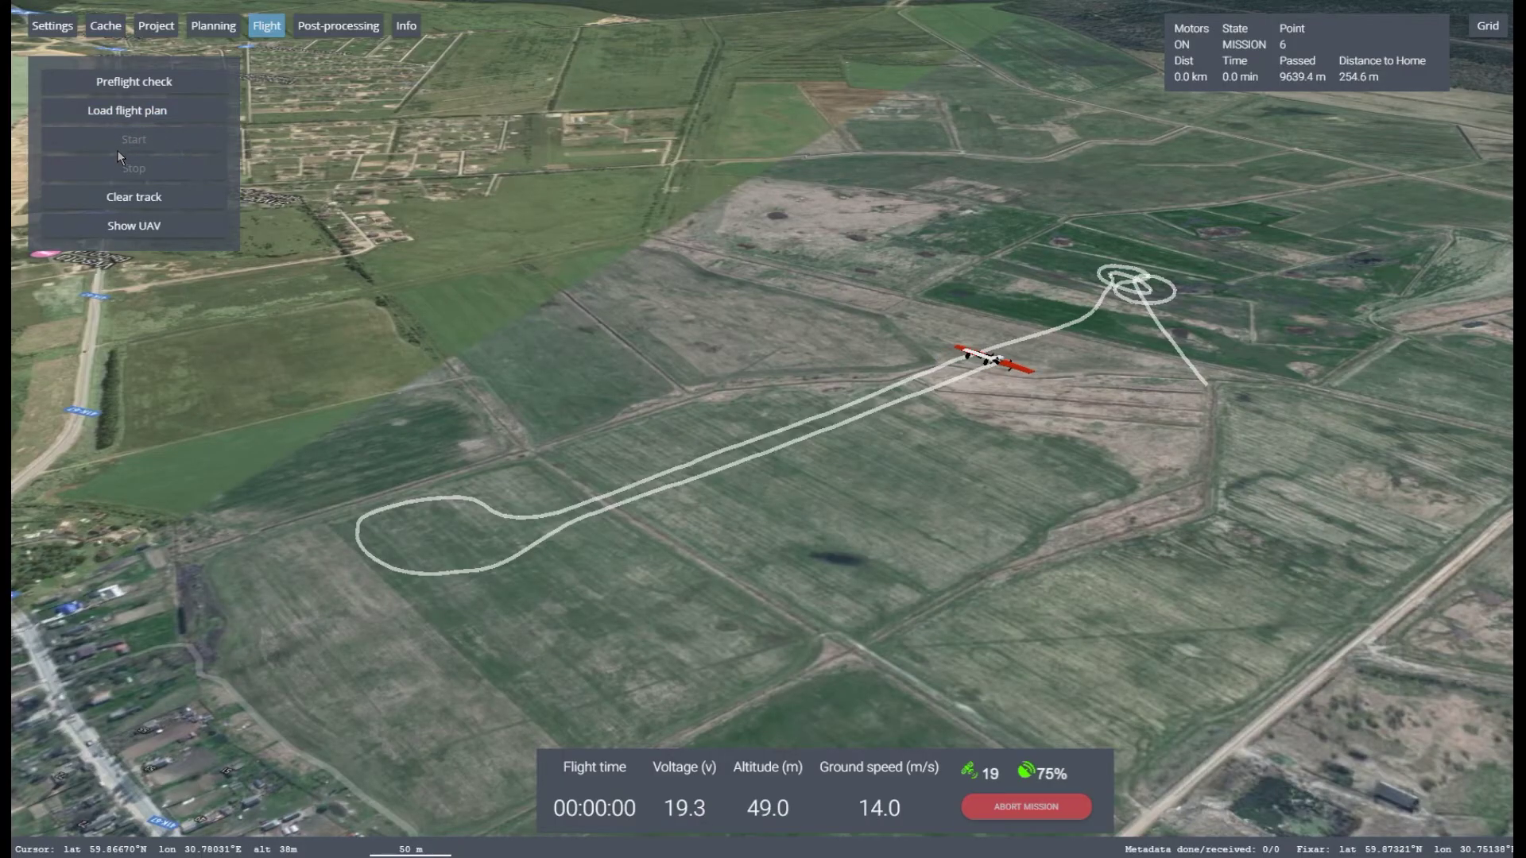
# - Show the UAV on the map and abort its mission with the return to home and loiter action
pyautogui.click(123, 230)
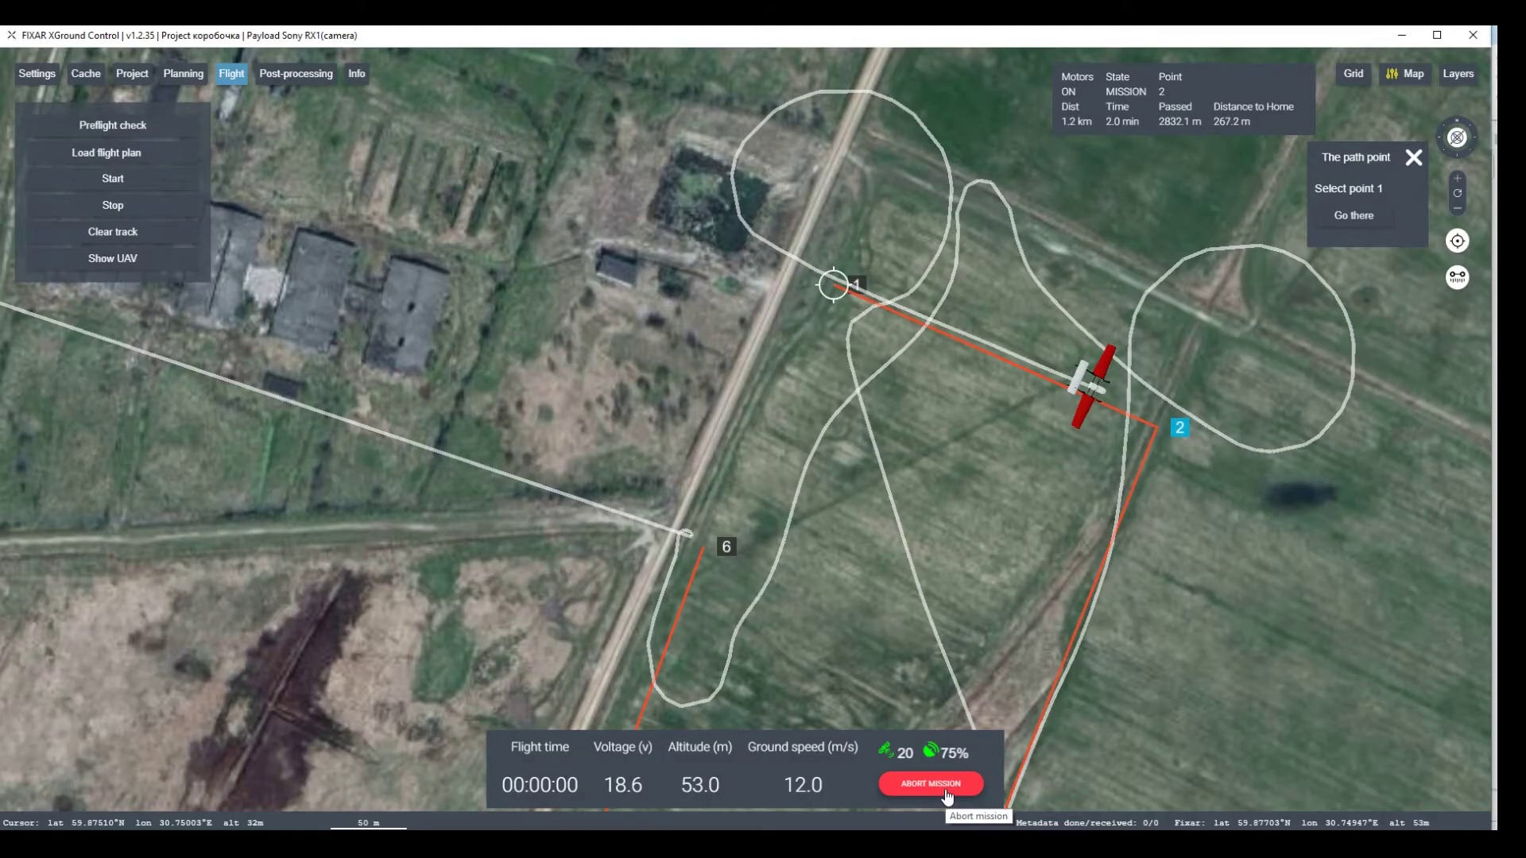
pyautogui.click(945, 785)
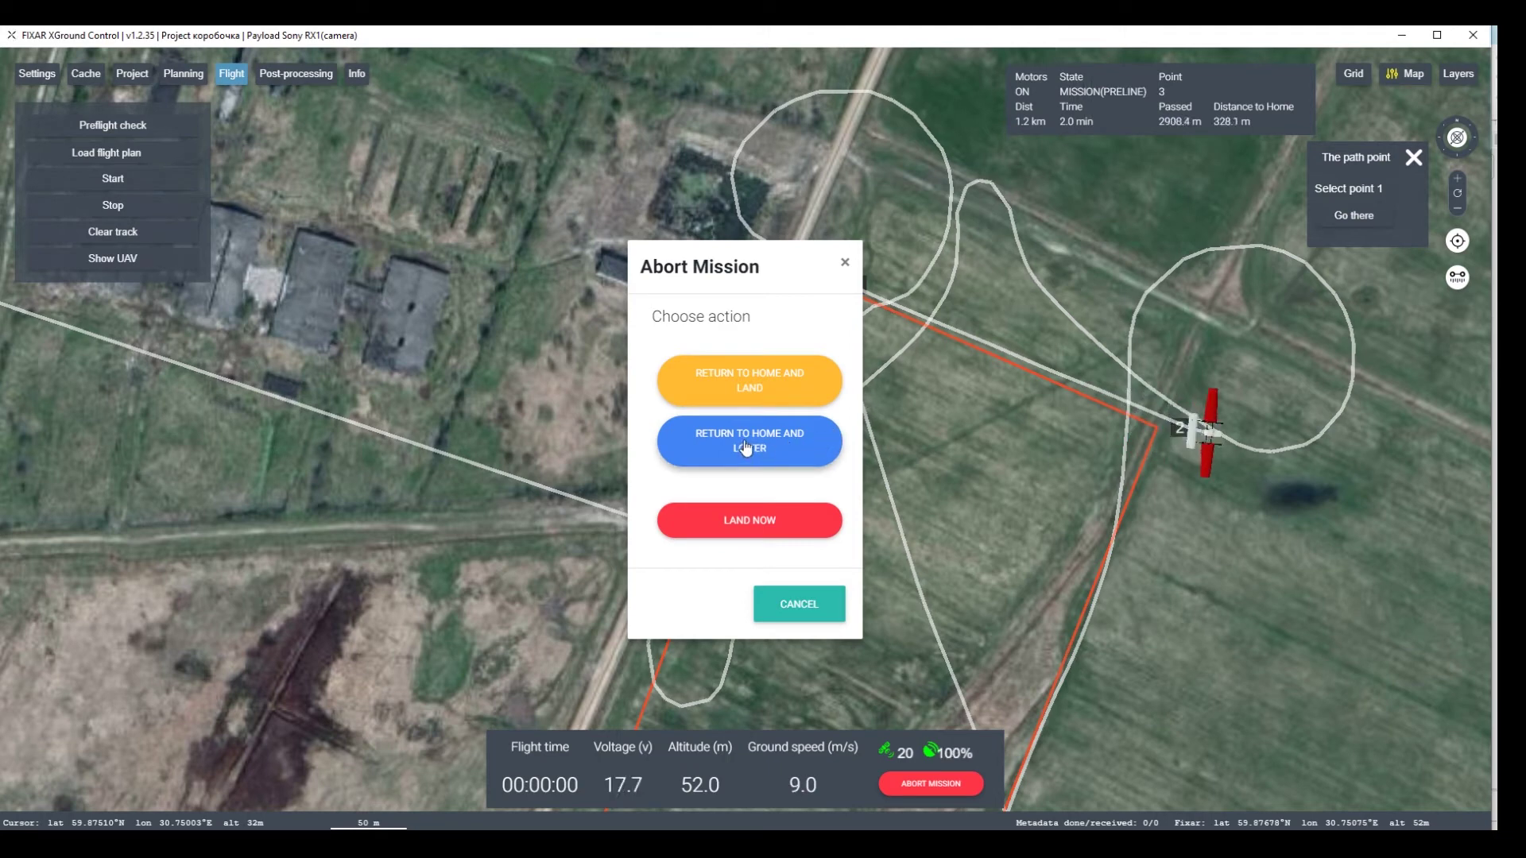
pyautogui.click(745, 448)
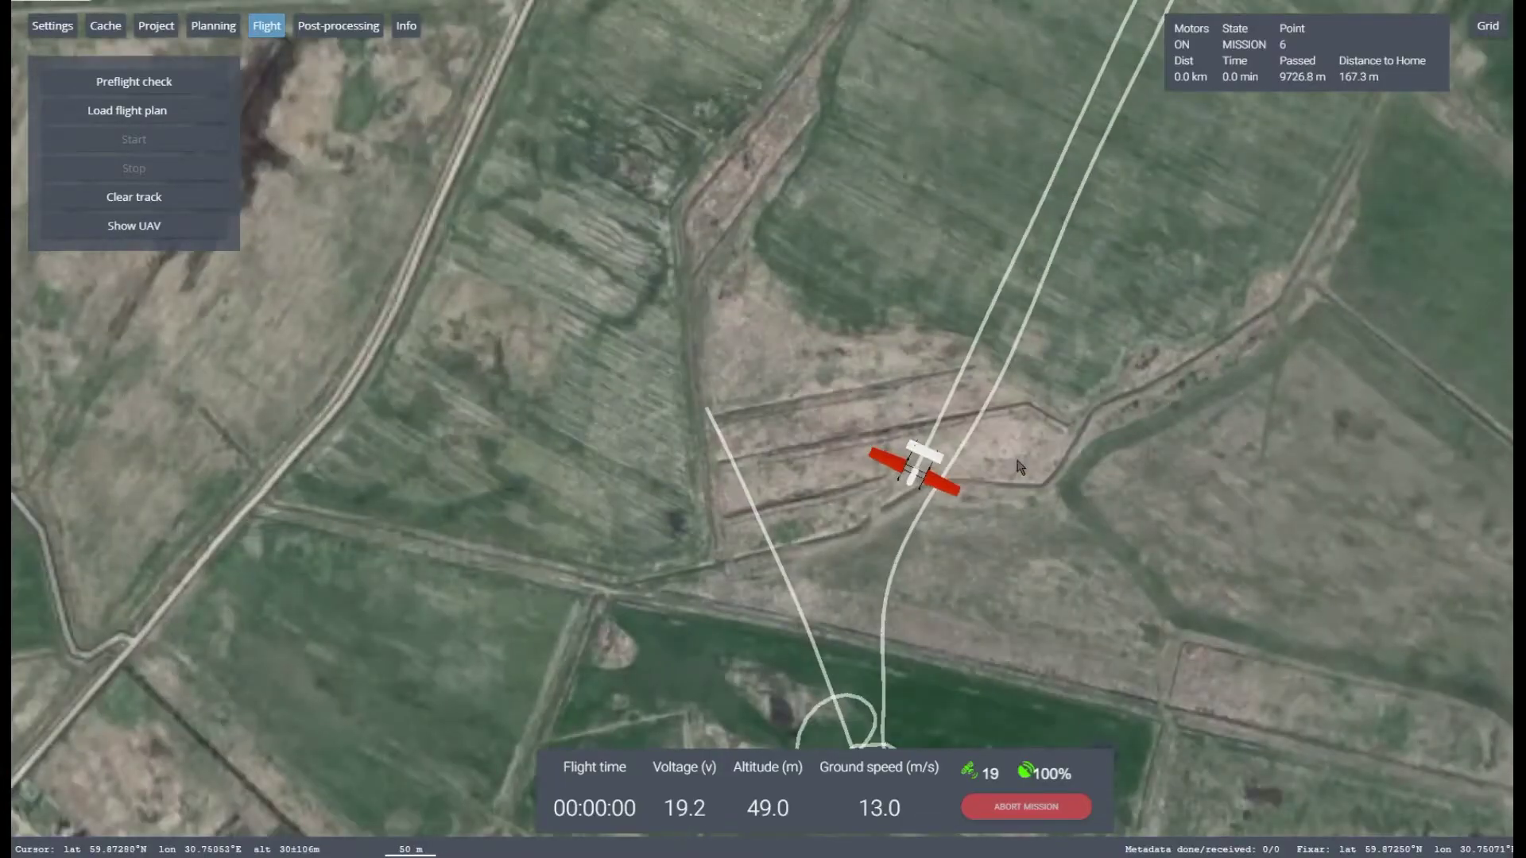
# - Locate the UAV on the map and view its full flight track from another angle
pyautogui.moveTo(1021, 468); pyautogui.dragTo(937, 277)
pyautogui.moveTo(1258, 378); pyautogui.dragTo(1119, 399)
pyautogui.click(184, 225)
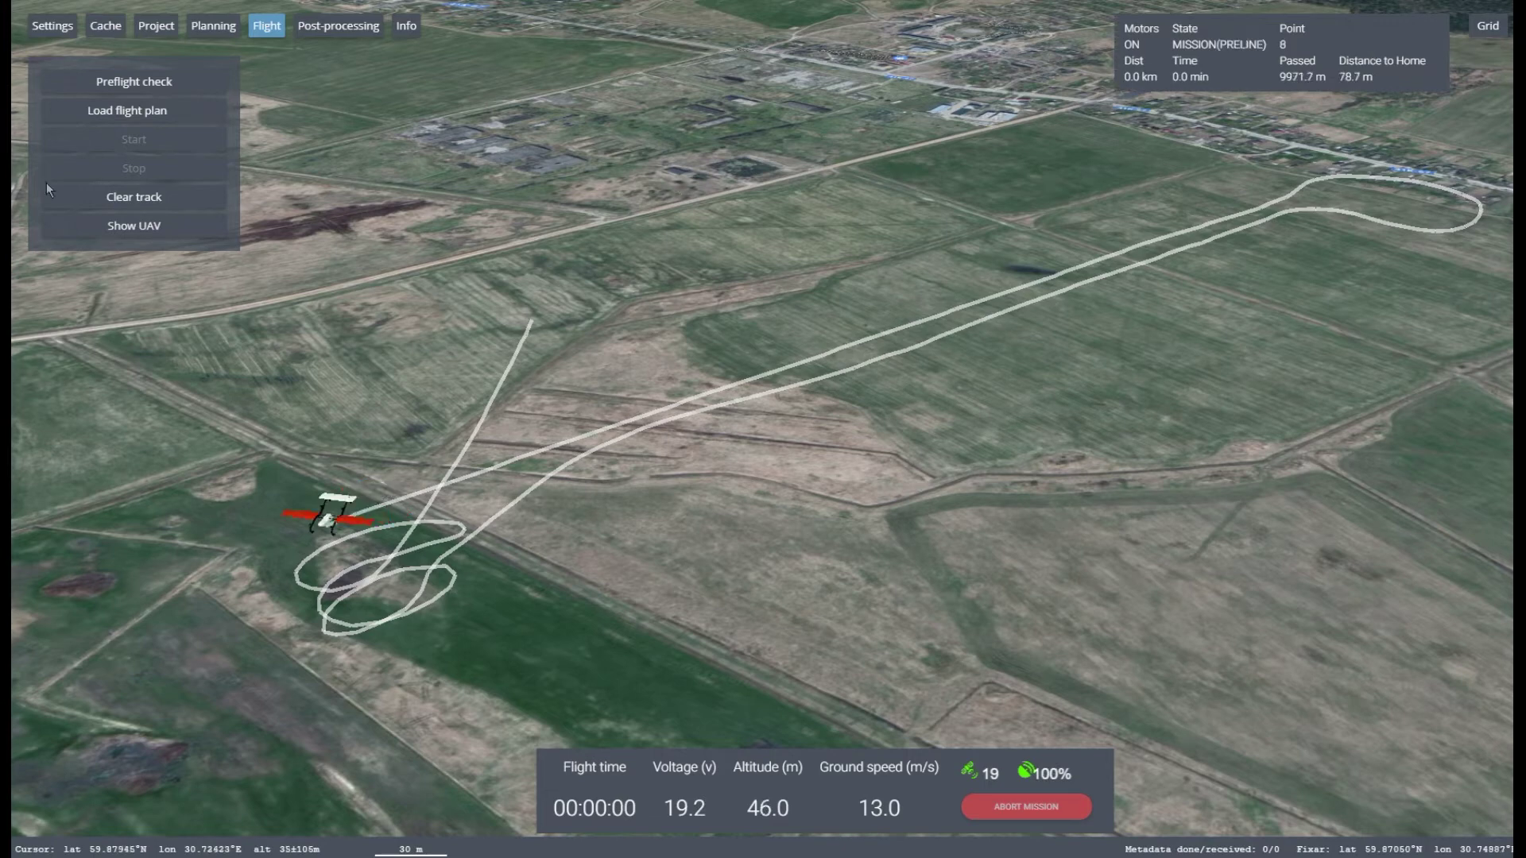
# - Browse the redEdge folder's JSON picture passports in 2019_10_29_14_13_16 and the 0000SET picture folder
pyautogui.click(330, 28)
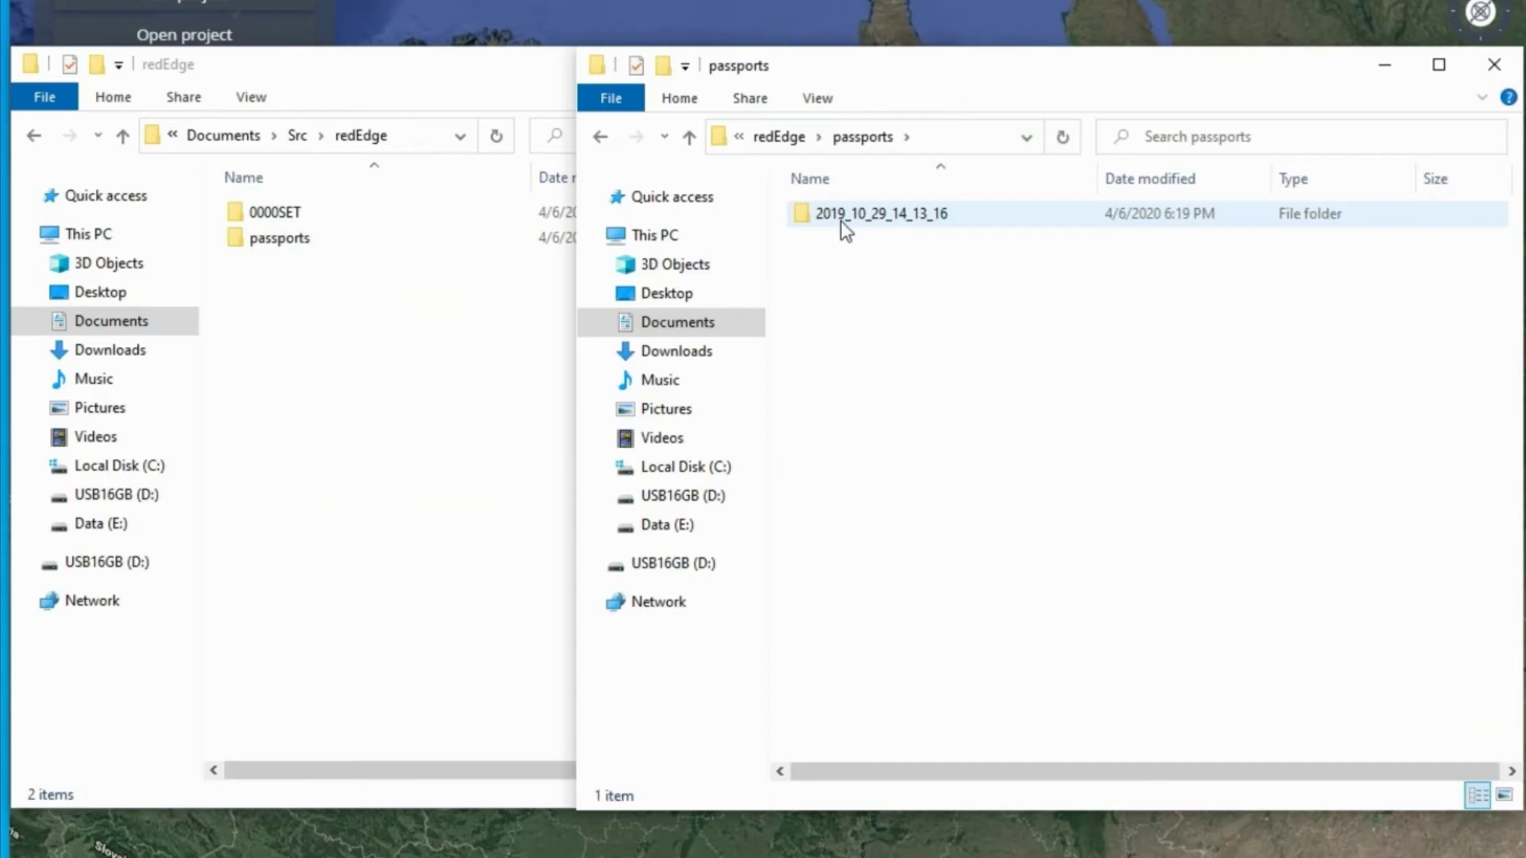
pyautogui.doubleClick(841, 220)
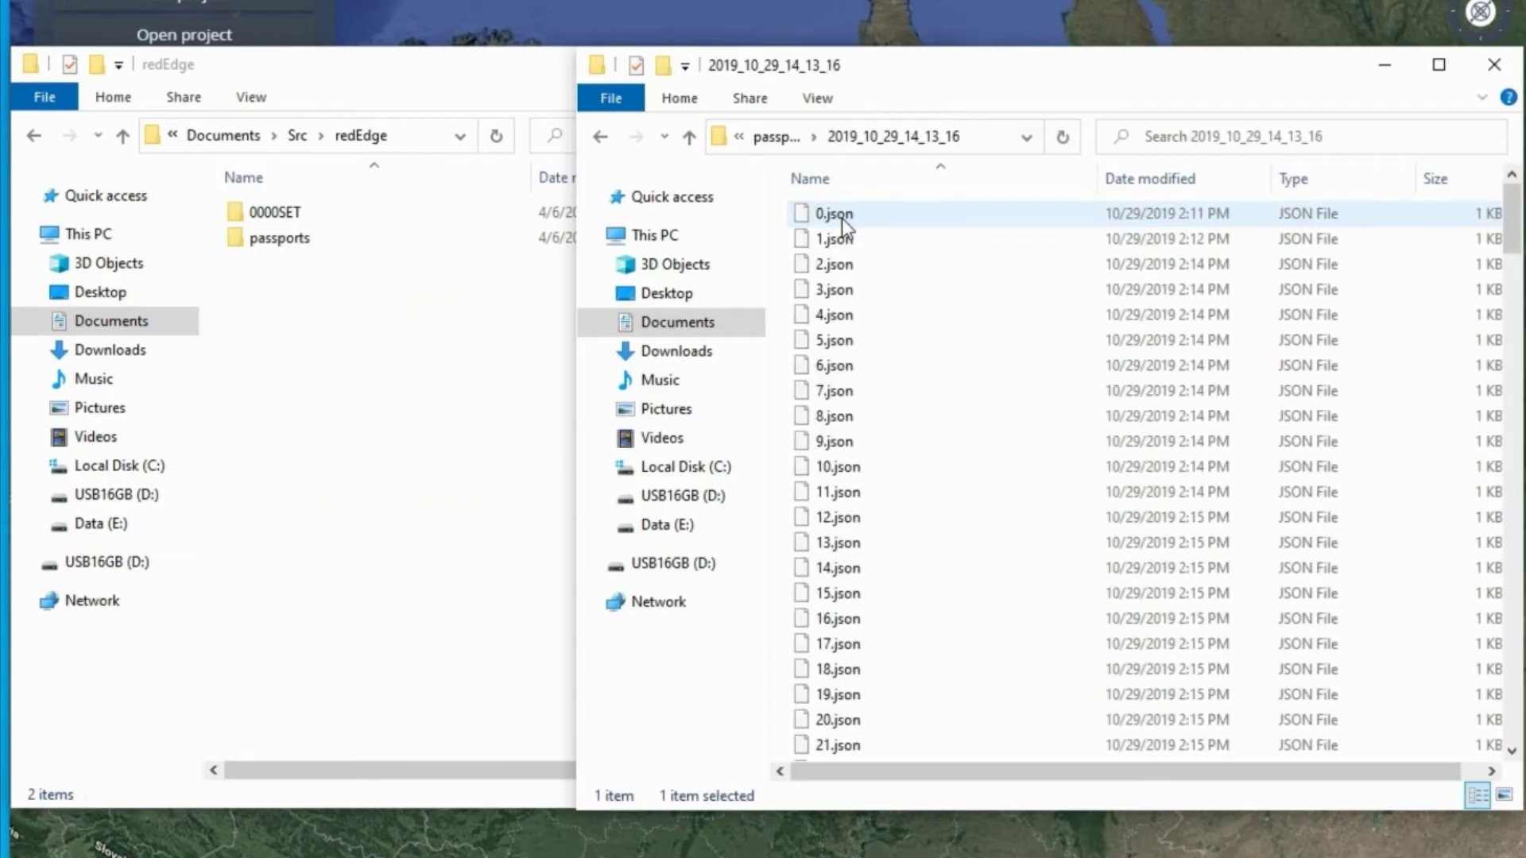
pyautogui.click(244, 193)
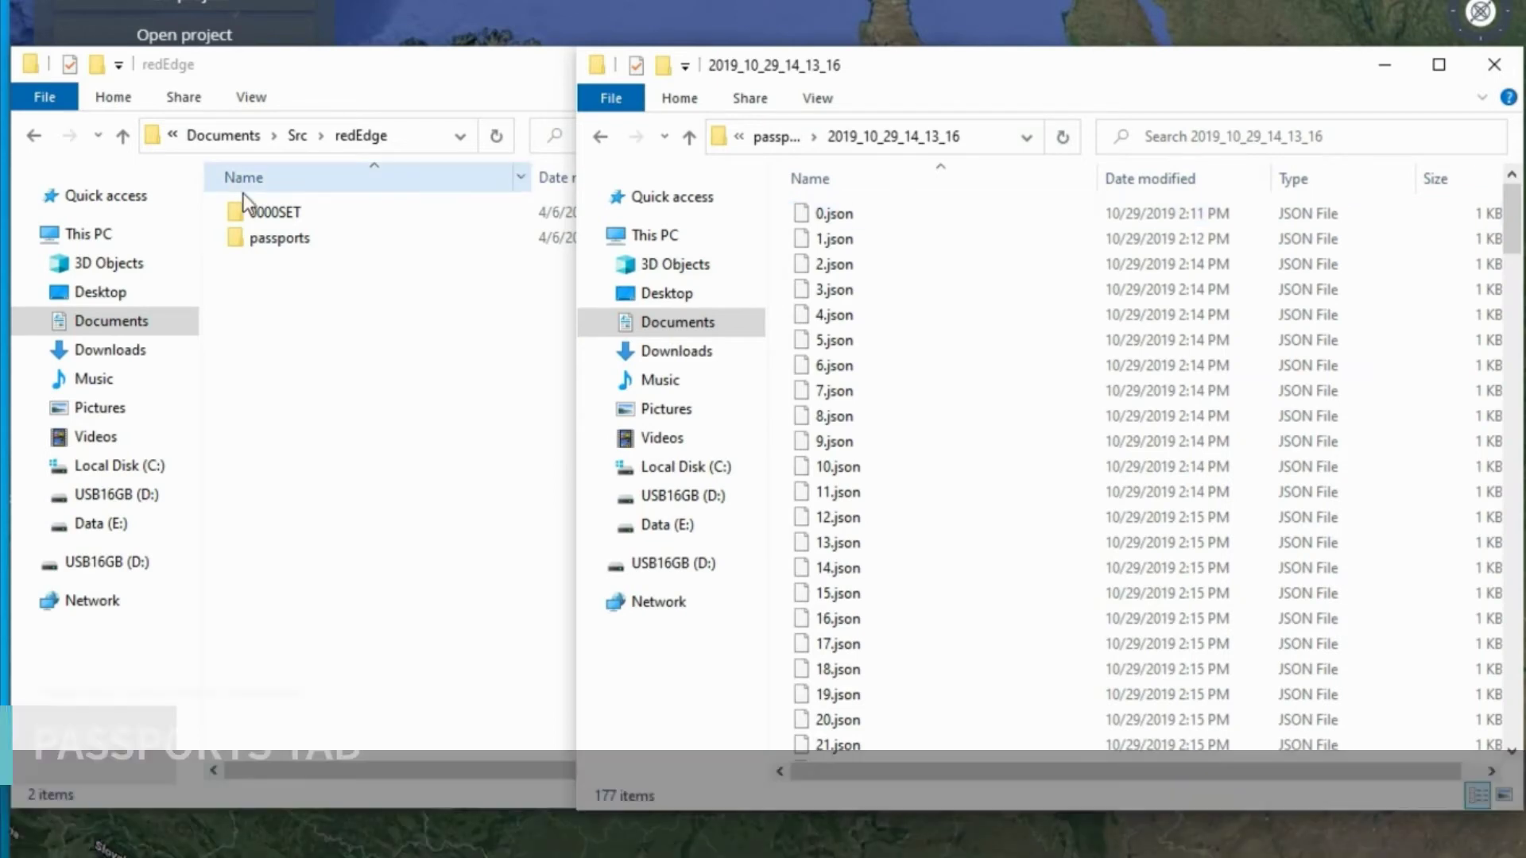
pyautogui.doubleClick(269, 238)
pyautogui.doubleClick(273, 215)
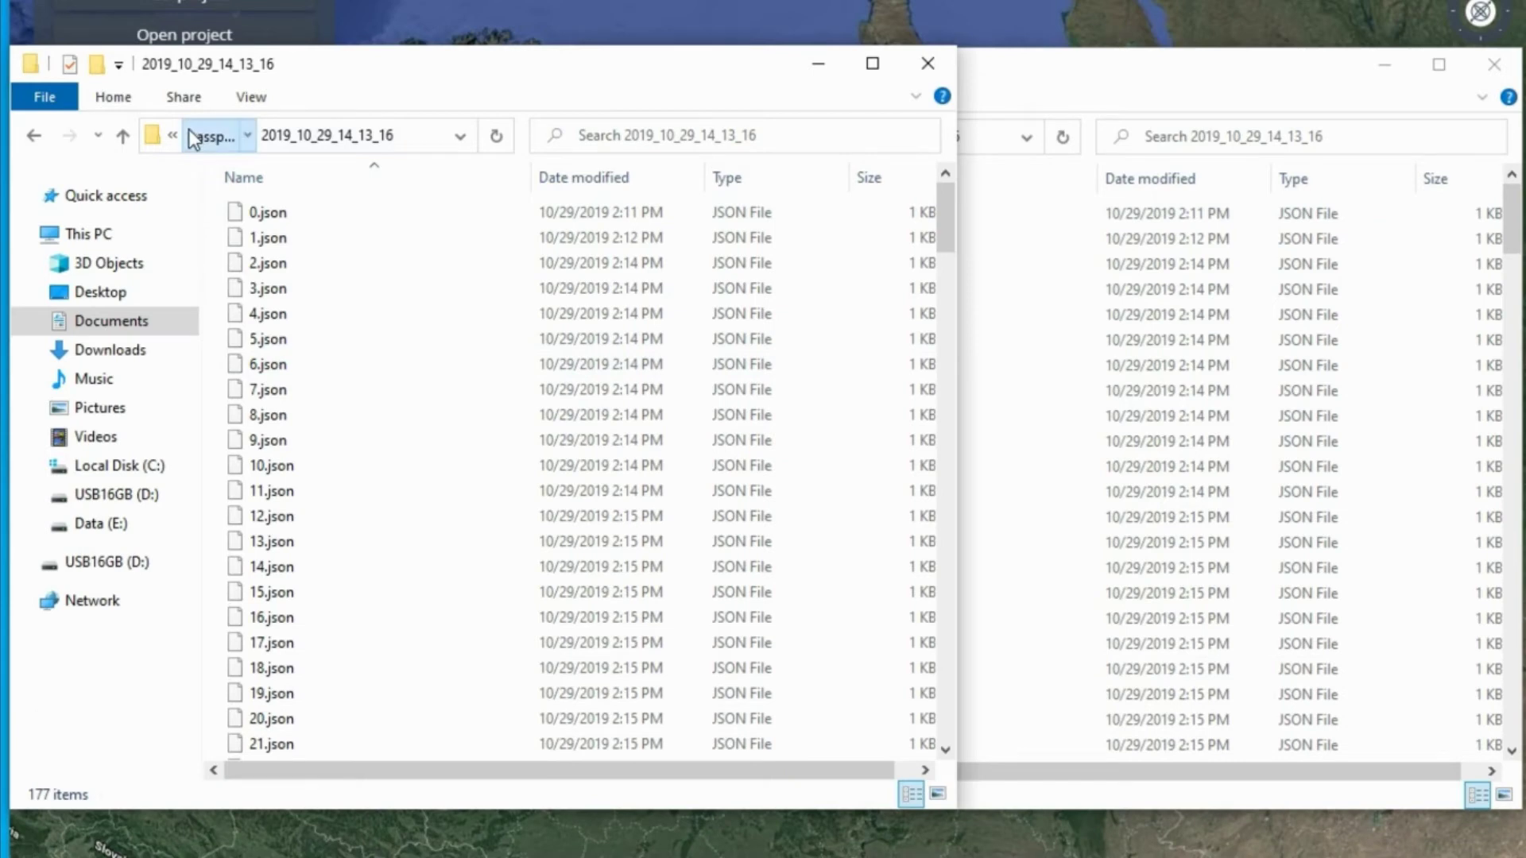
pyautogui.click(208, 137)
pyautogui.click(253, 137)
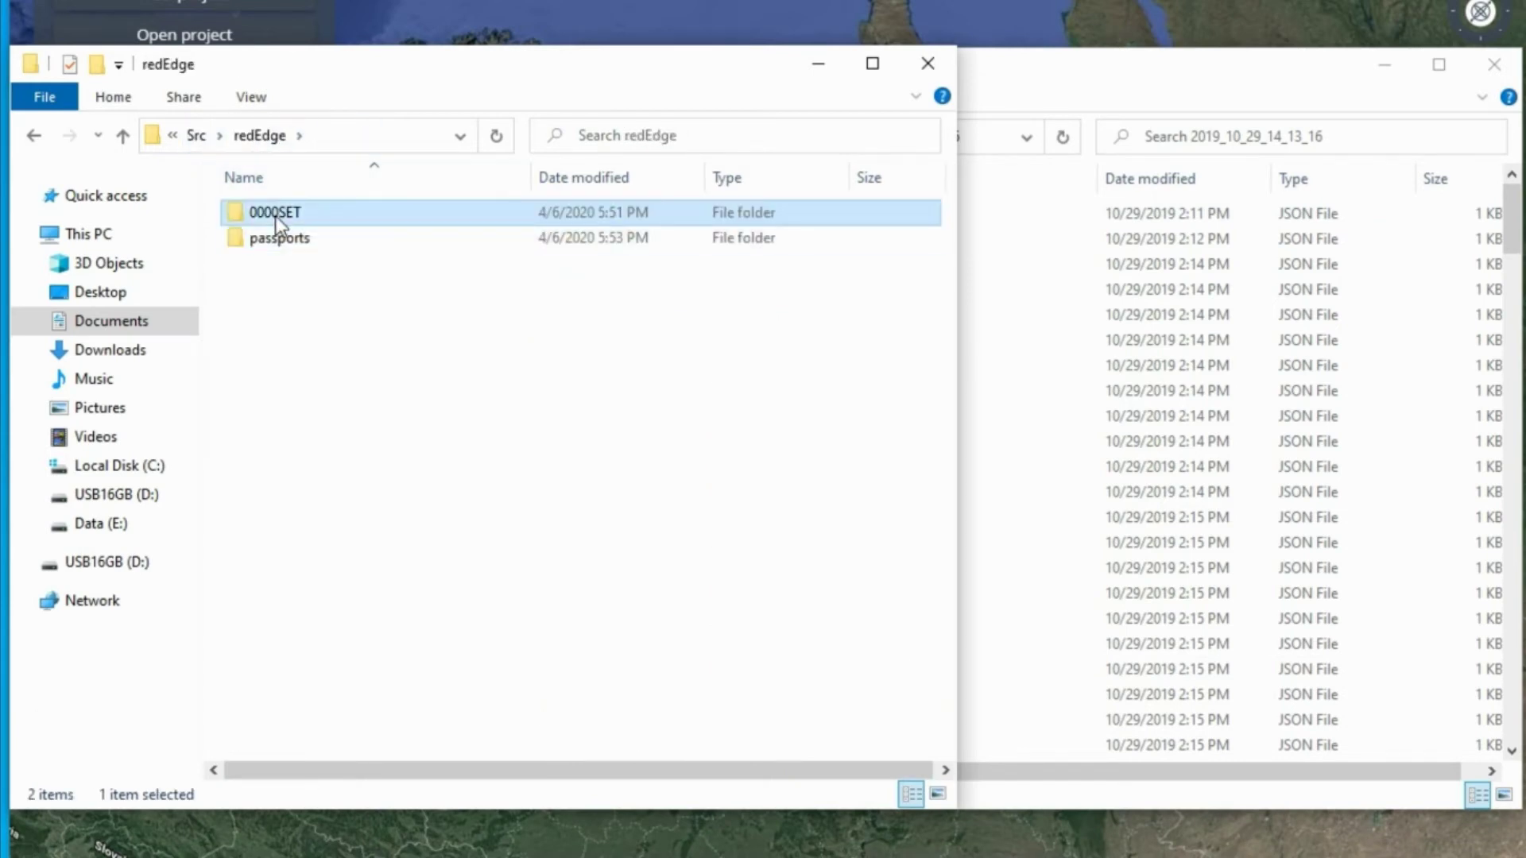
pyautogui.doubleClick(273, 213)
pyautogui.doubleClick(276, 216)
pyautogui.click(1146, 97)
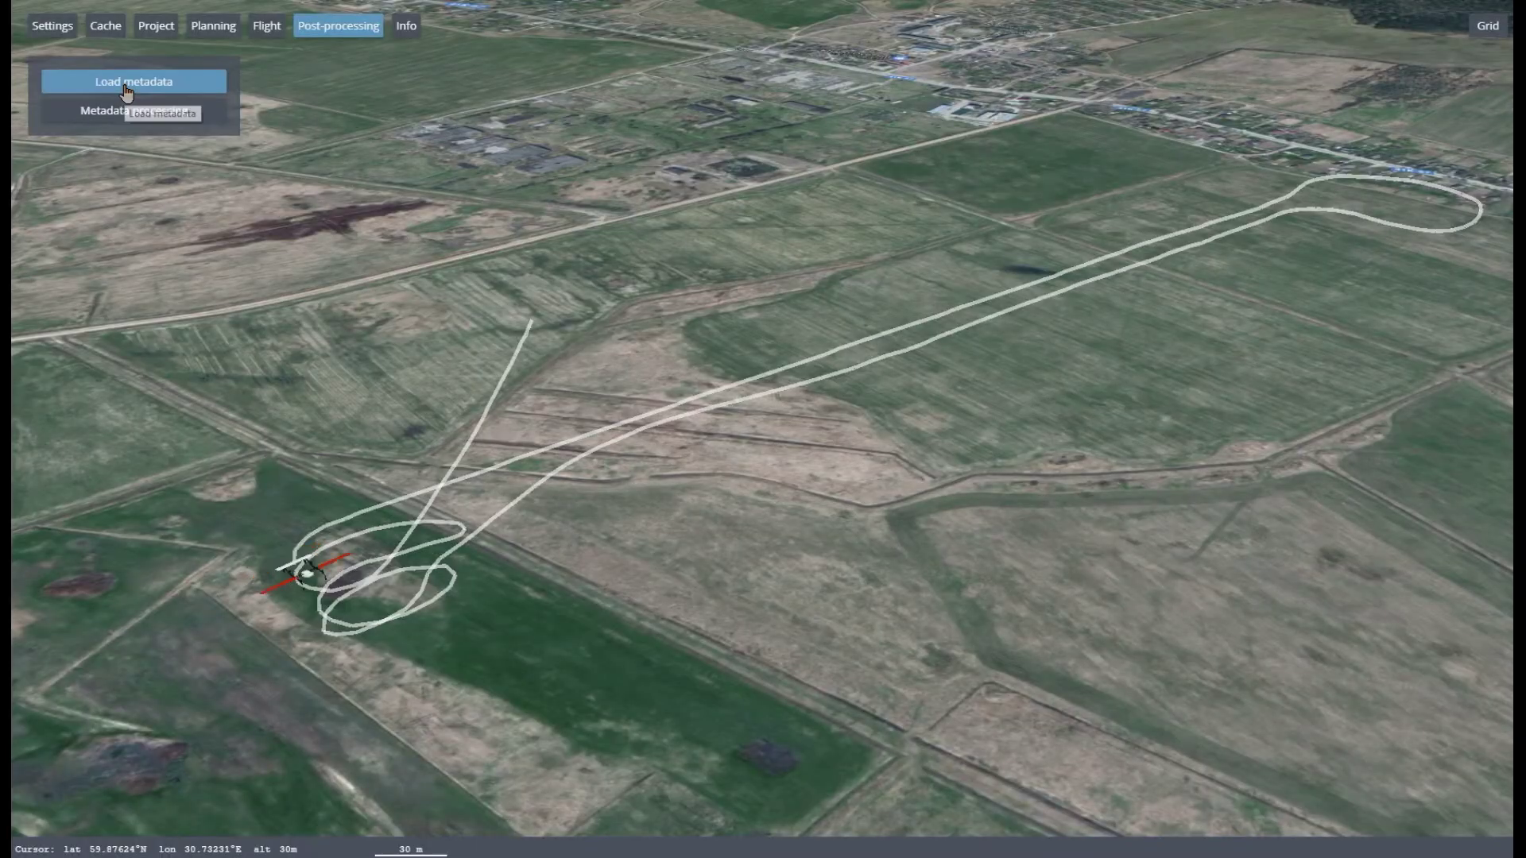
# - Try to load the picture metadata from the UAV and open metadata processing for multispectral pictures
pyautogui.click(124, 84)
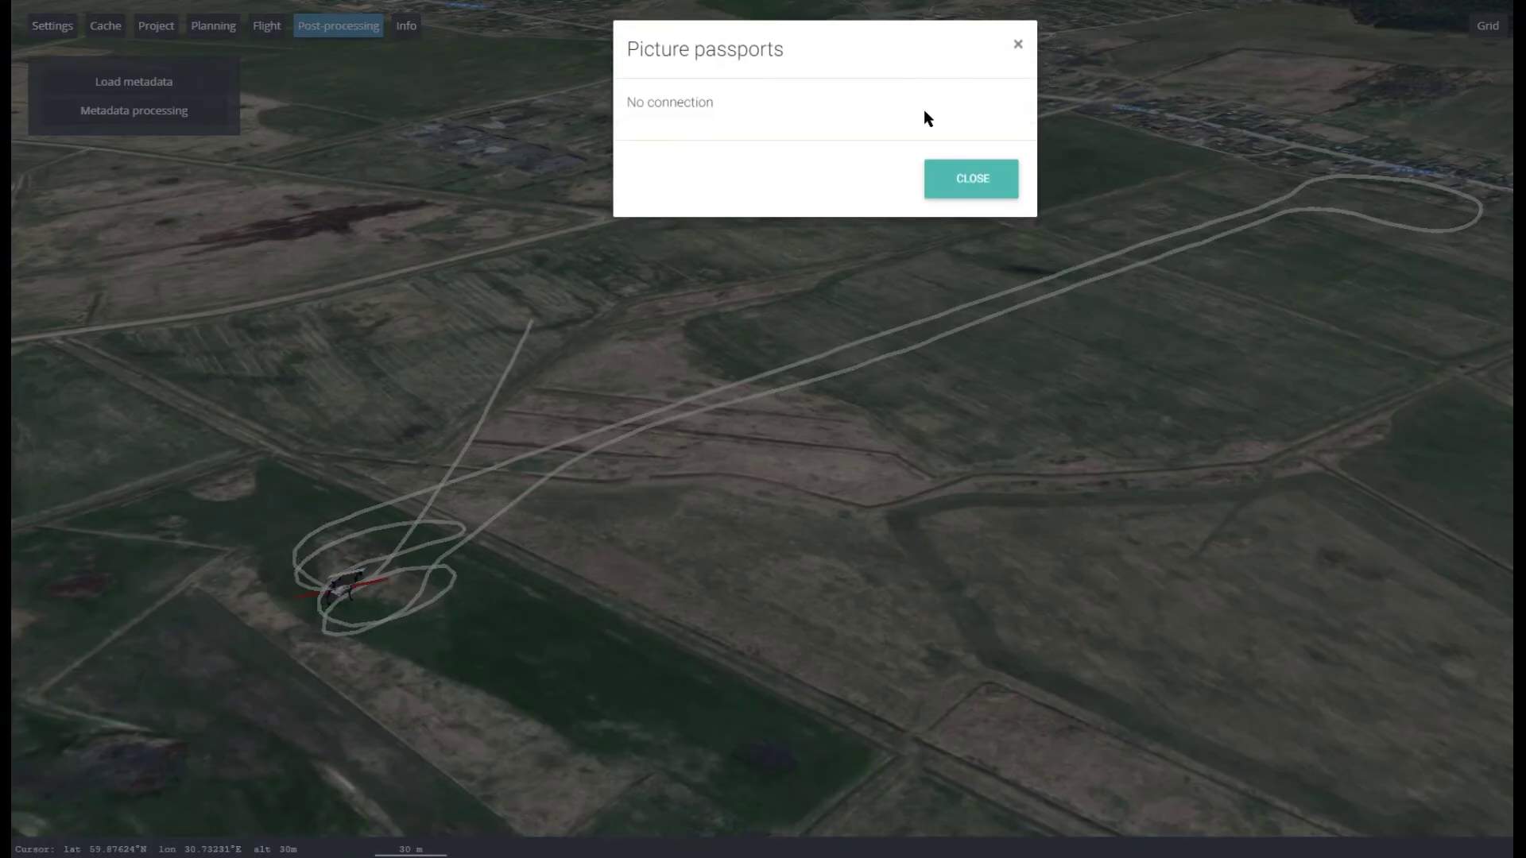
pyautogui.click(964, 179)
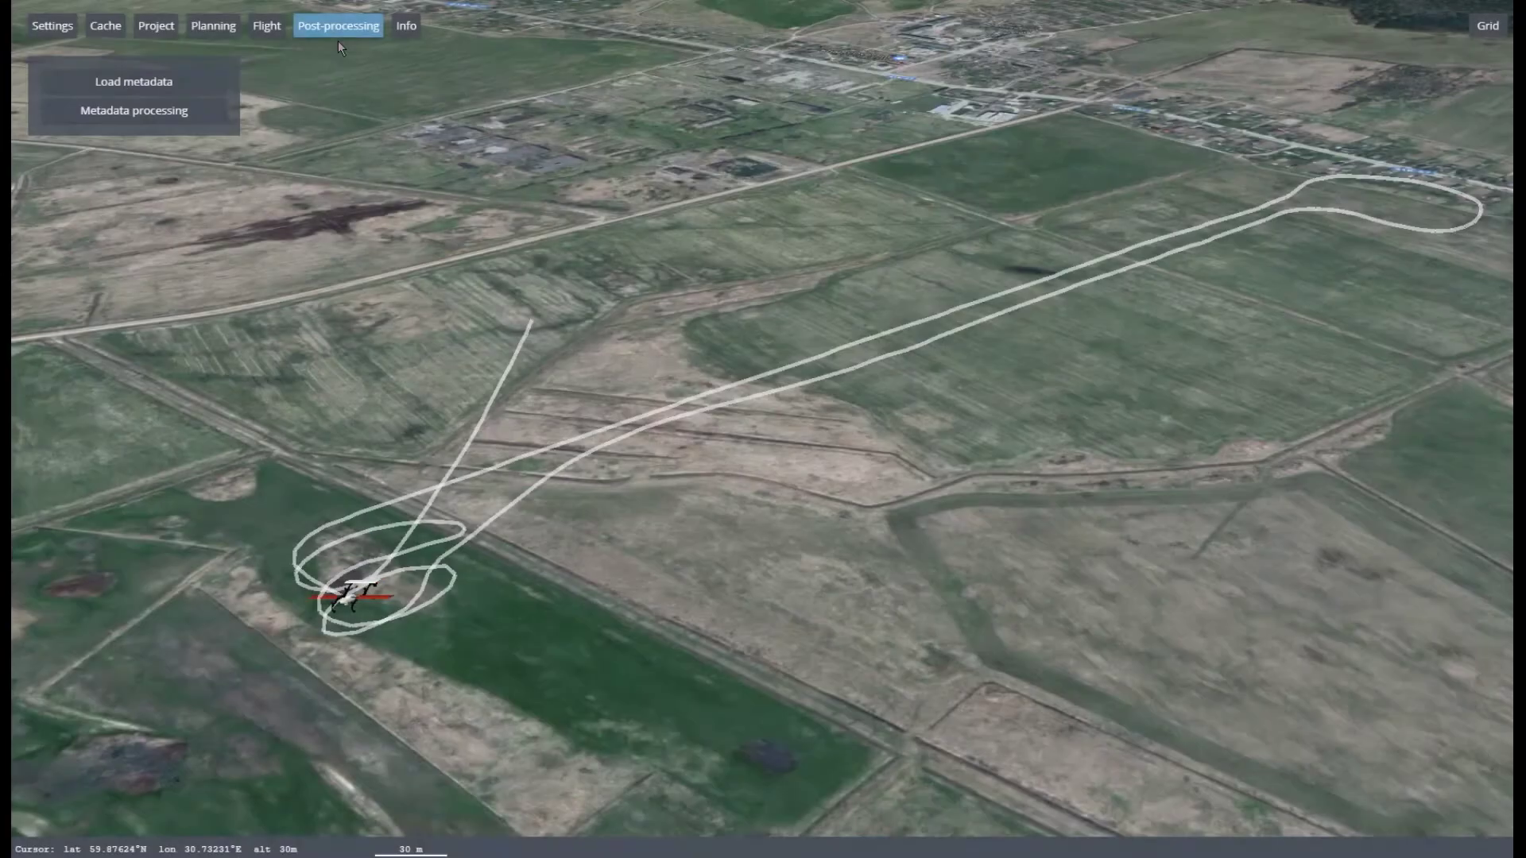
pyautogui.click(112, 118)
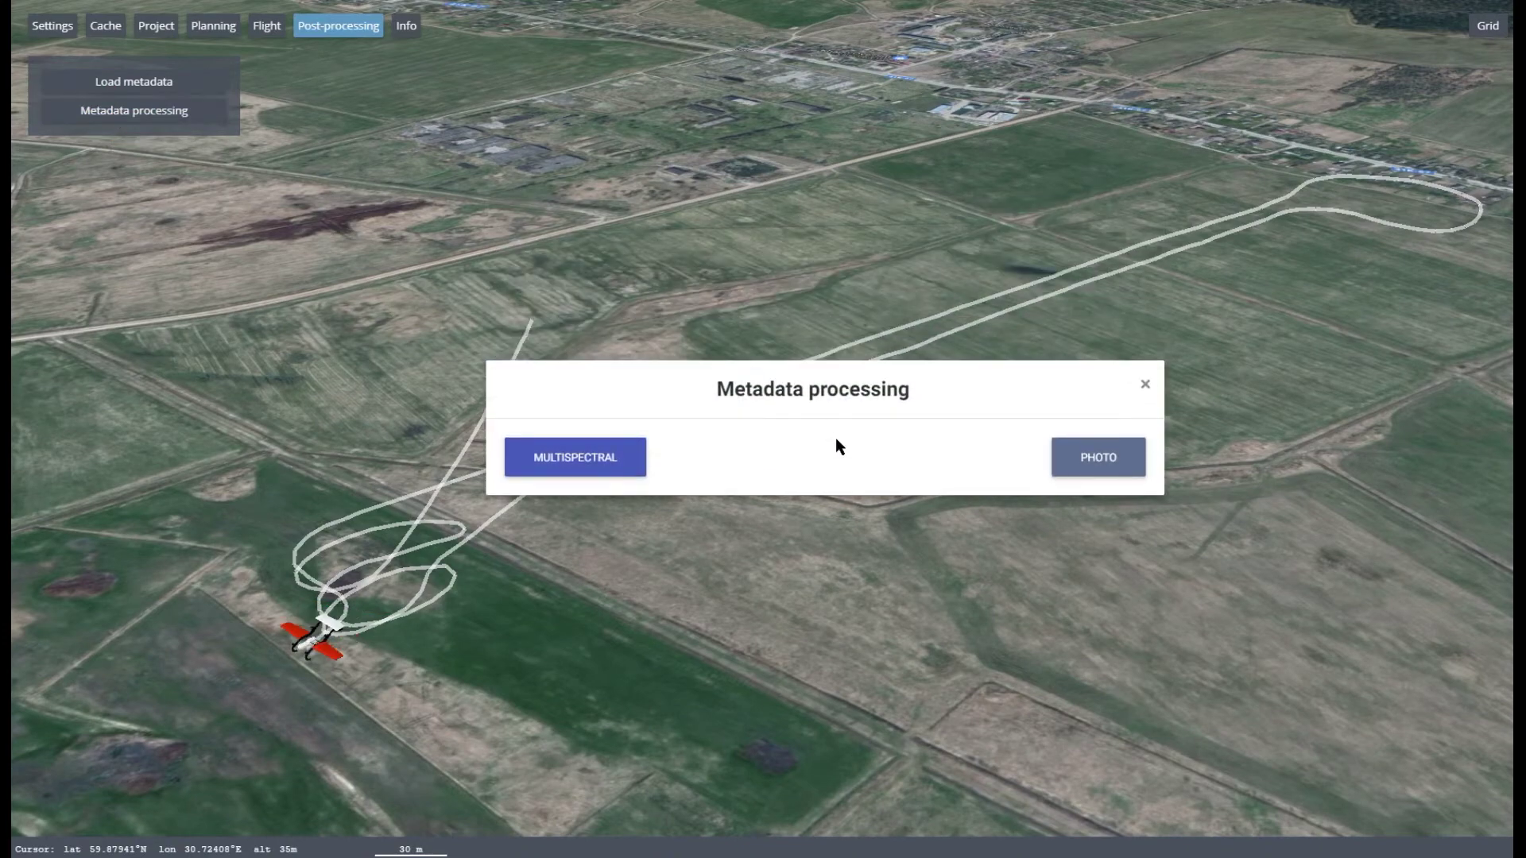
pyautogui.click(1089, 450)
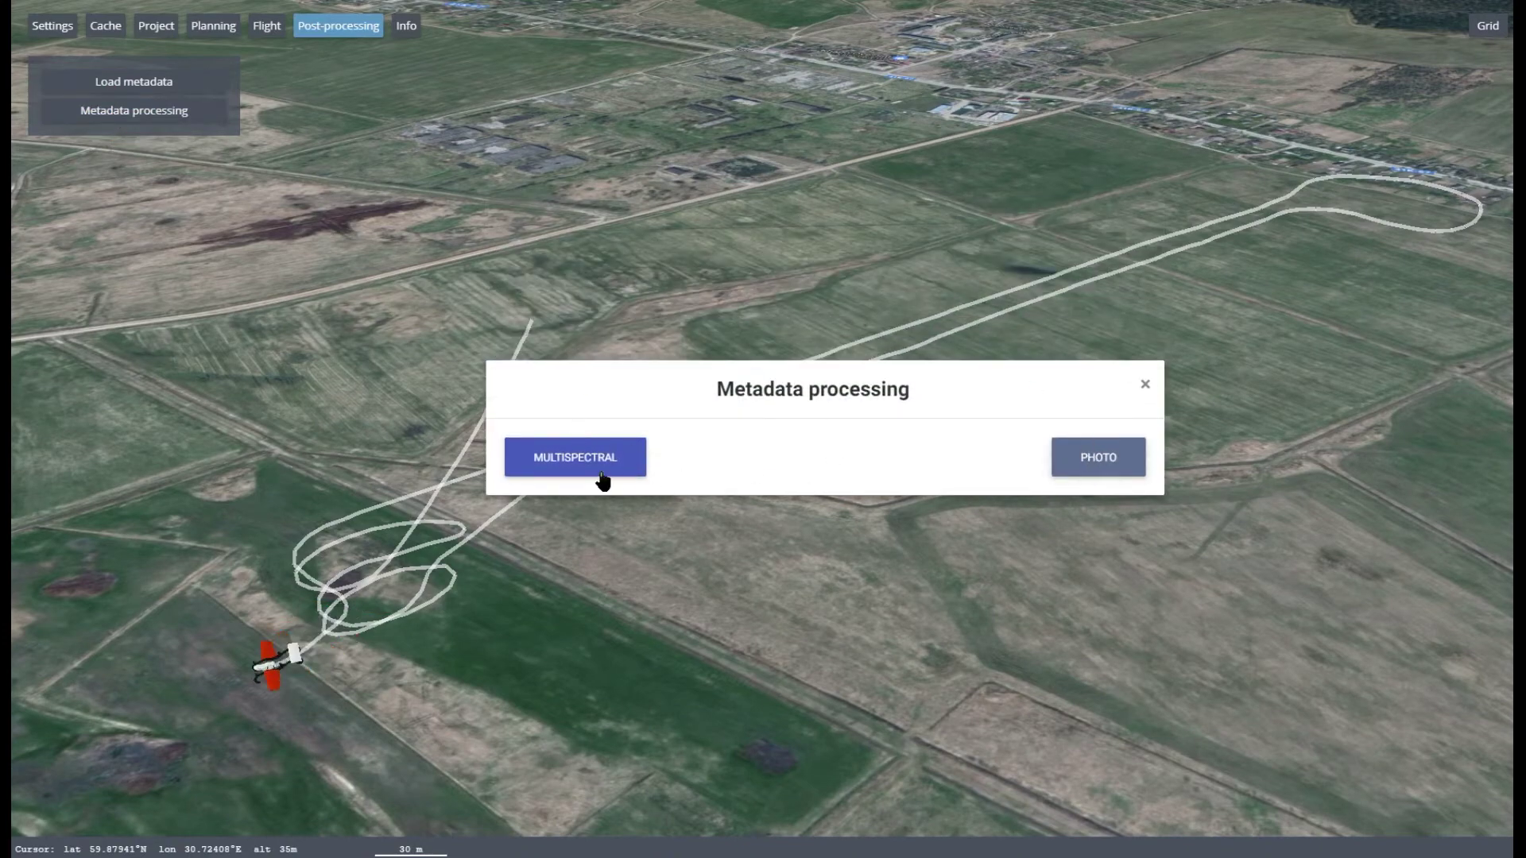
pyautogui.click(581, 461)
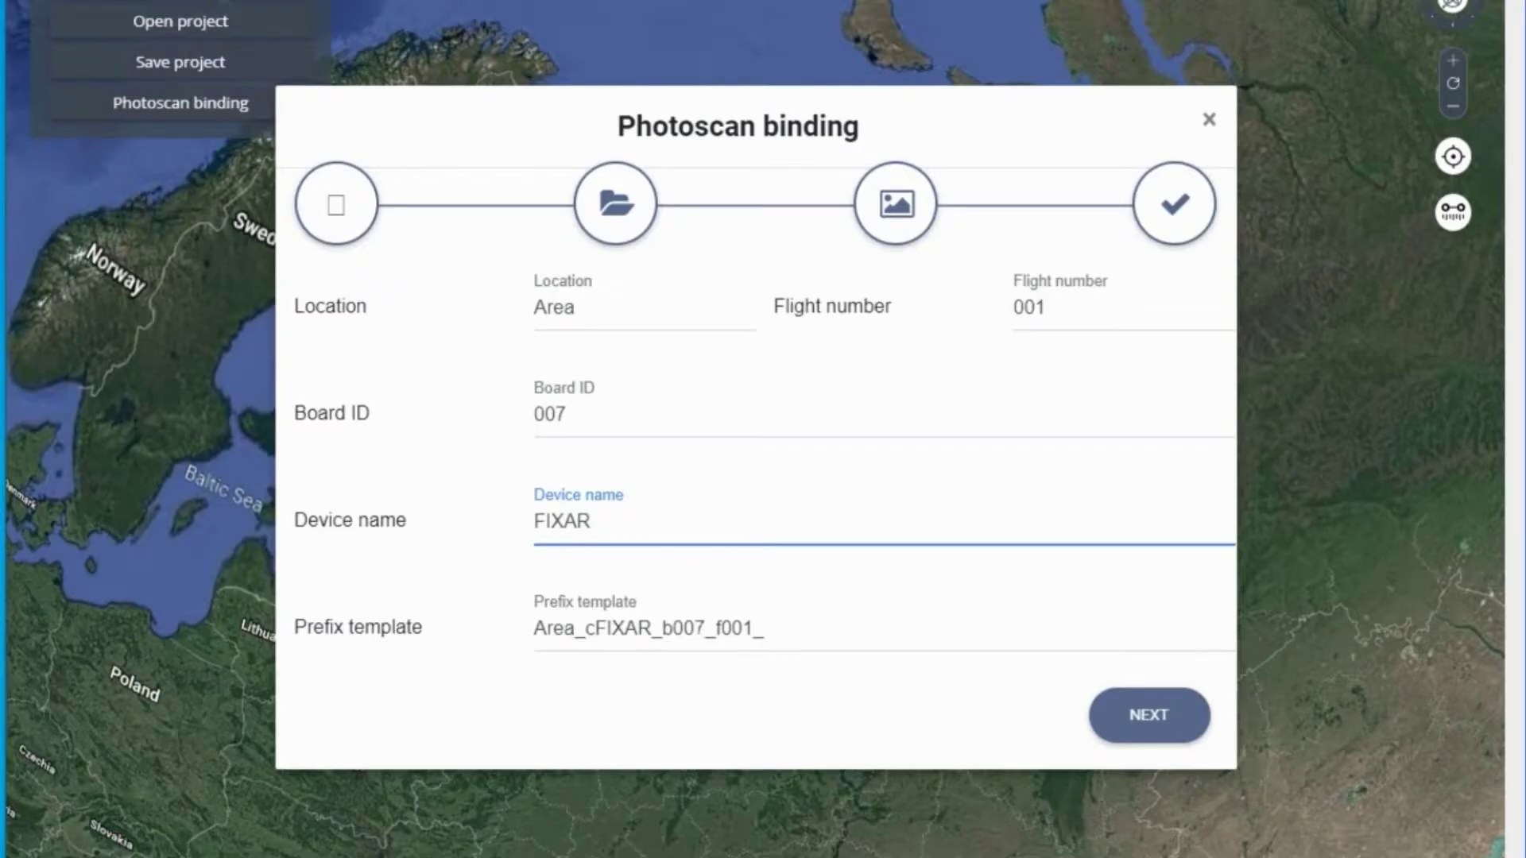
# - Create the Photoscan binding file for device FIXAR, using DSC00003.JPG as the on-ground picture and DSC00004.JPG as the in-air picture
pyautogui.click(1184, 733)
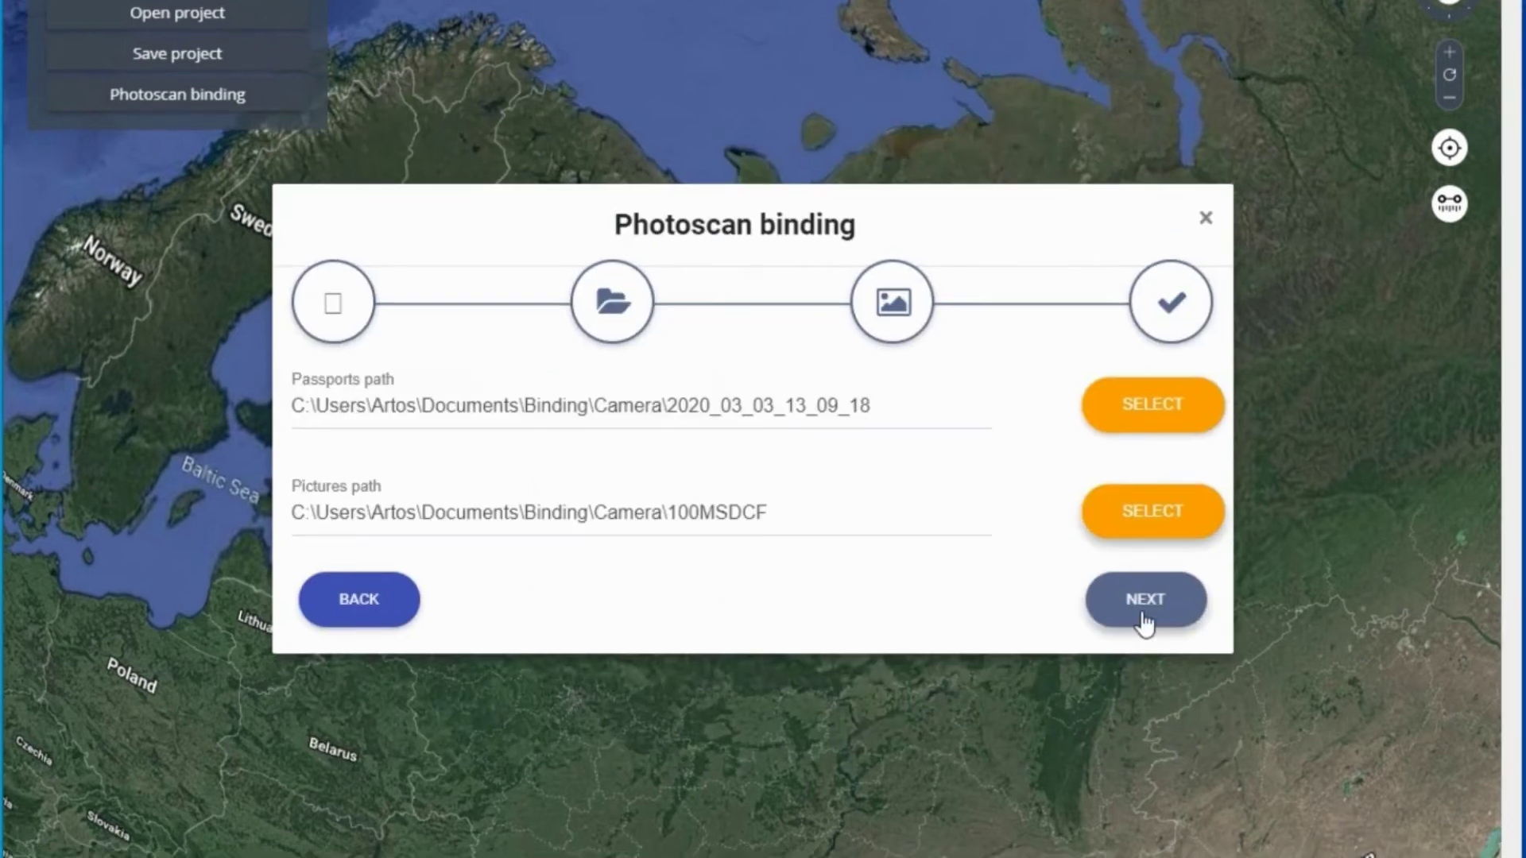
pyautogui.click(1145, 613)
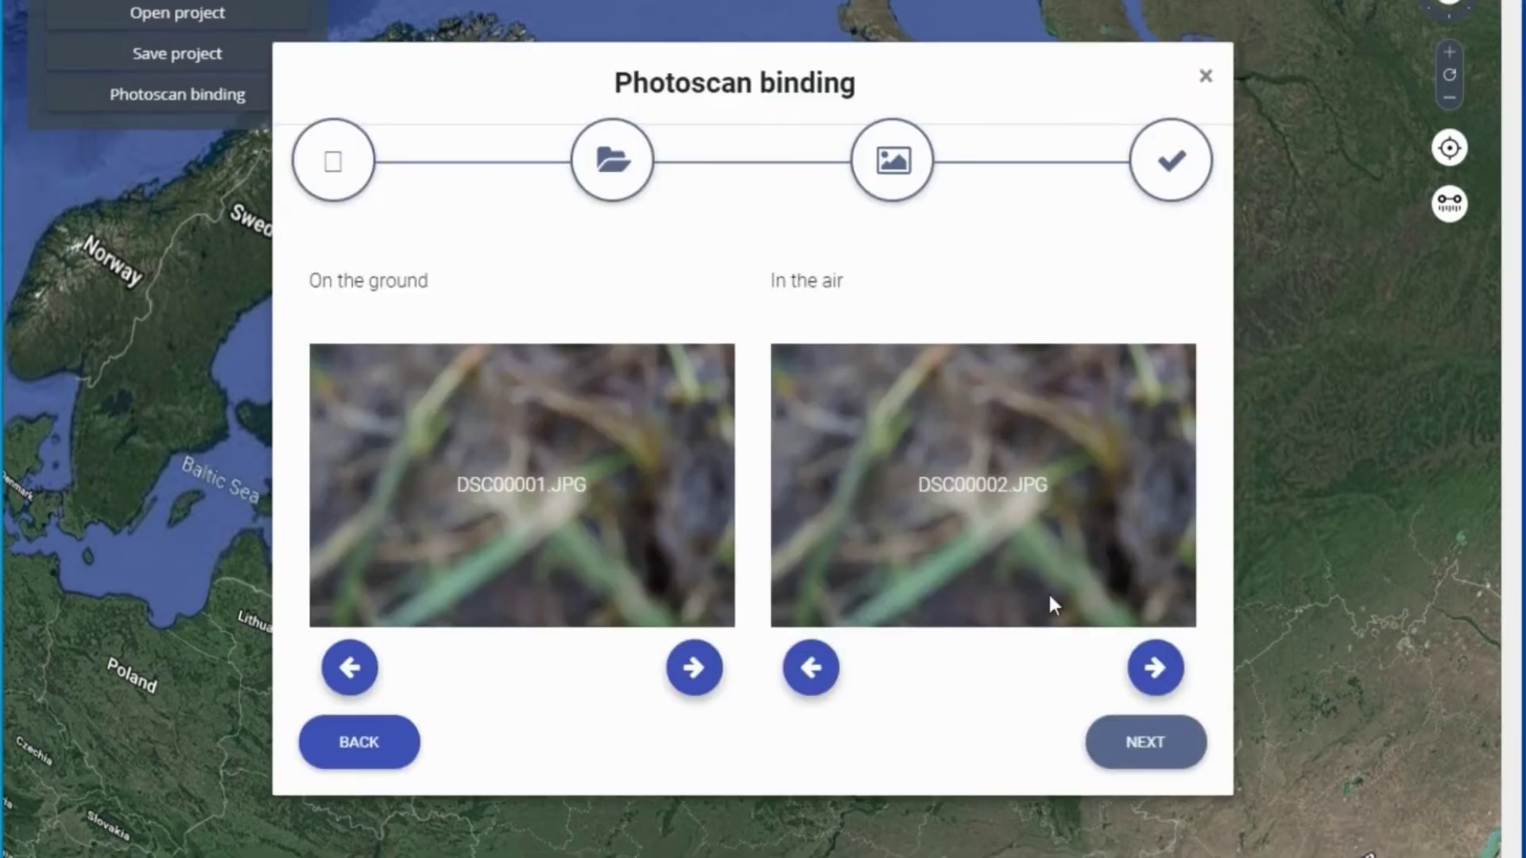
pyautogui.click(694, 667)
pyautogui.click(1155, 667)
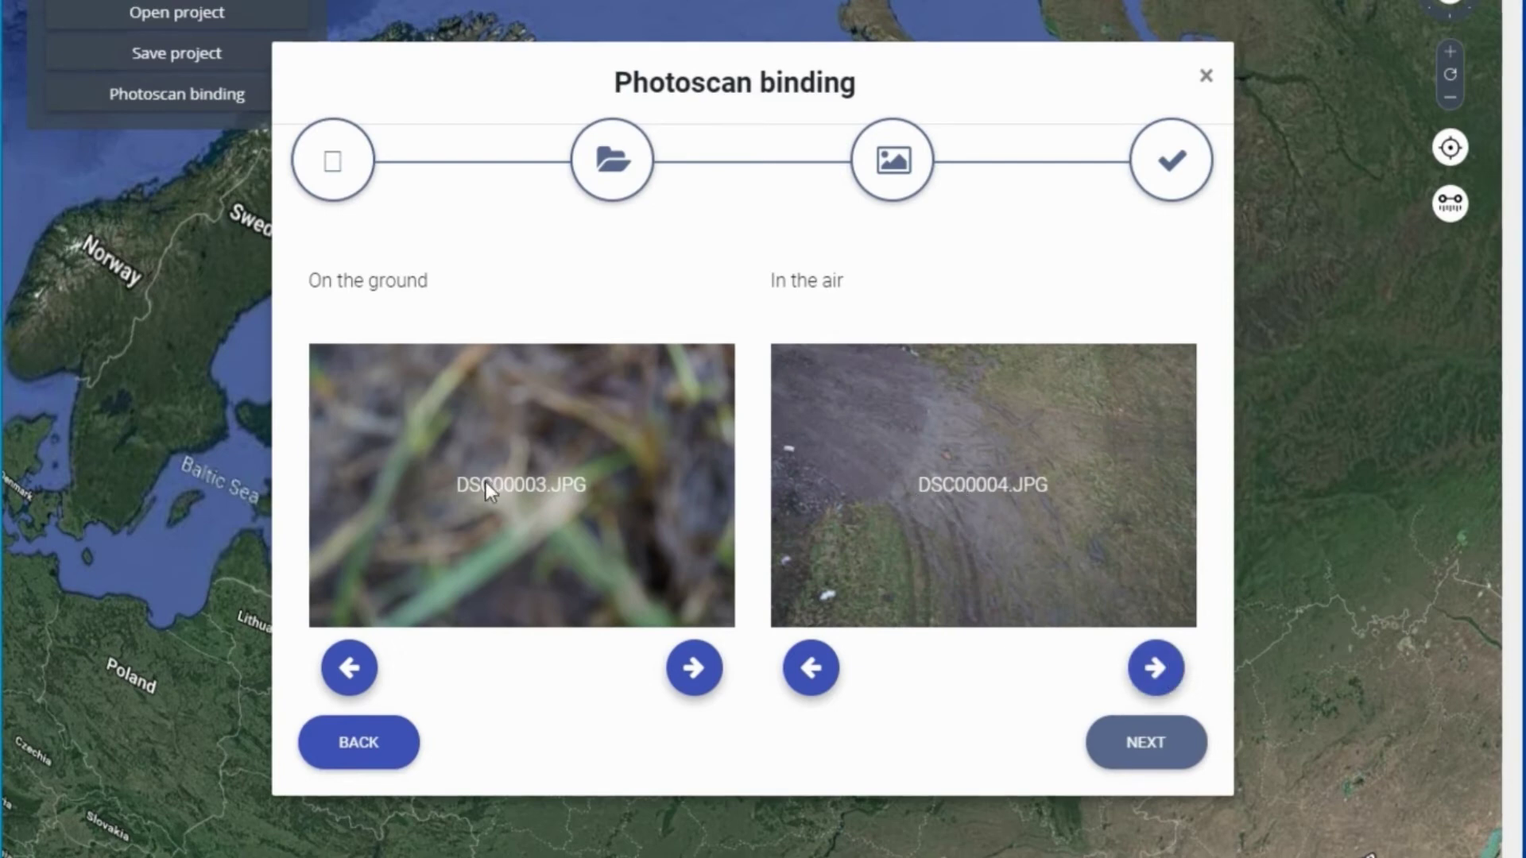
pyautogui.click(1145, 742)
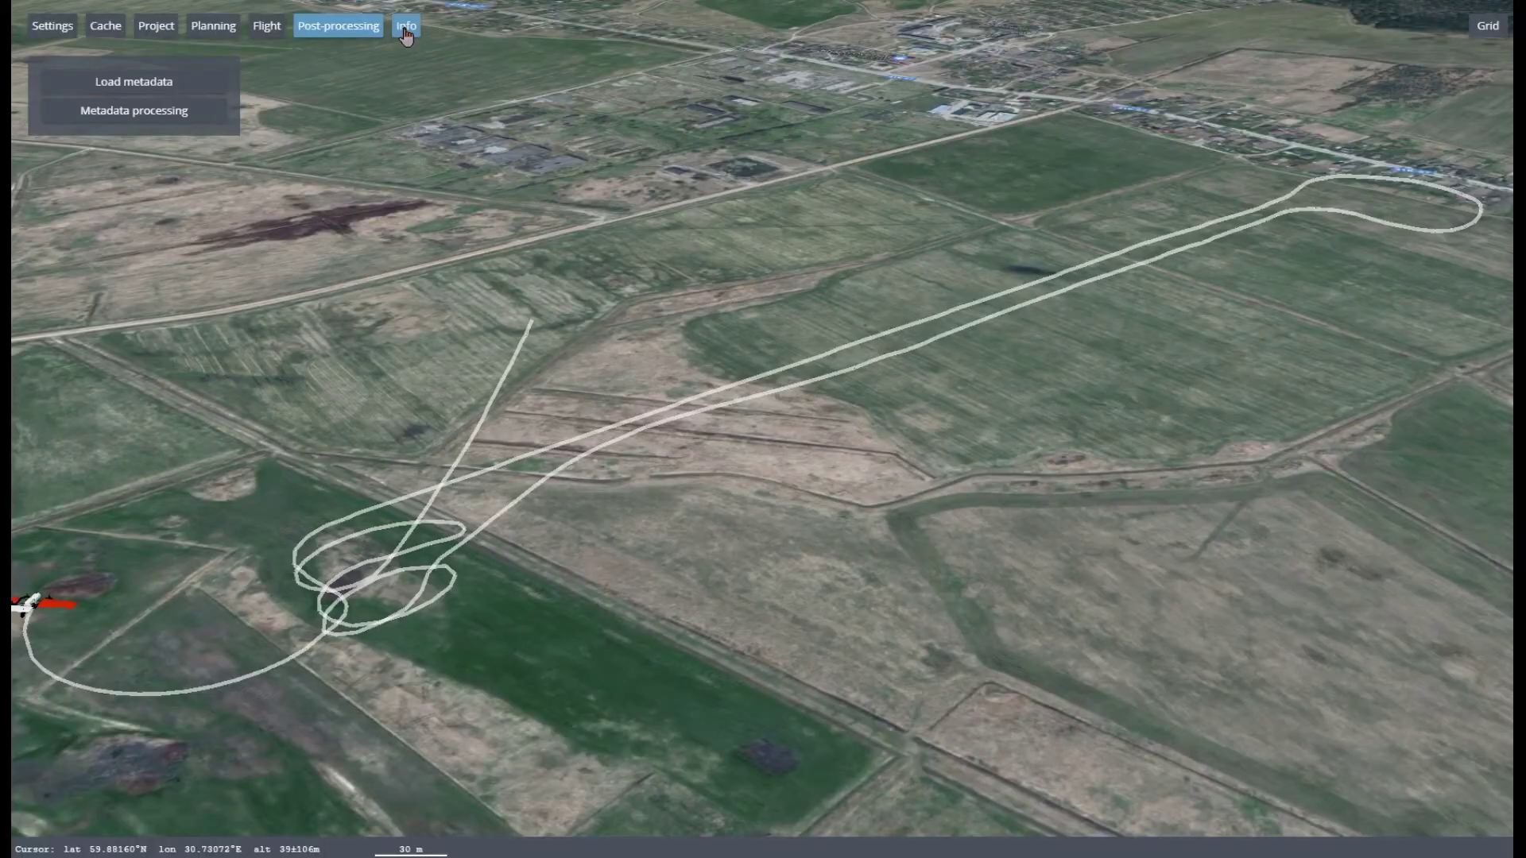
# - Review the list of keyboard shortcuts and the technical support information
pyautogui.click(401, 26)
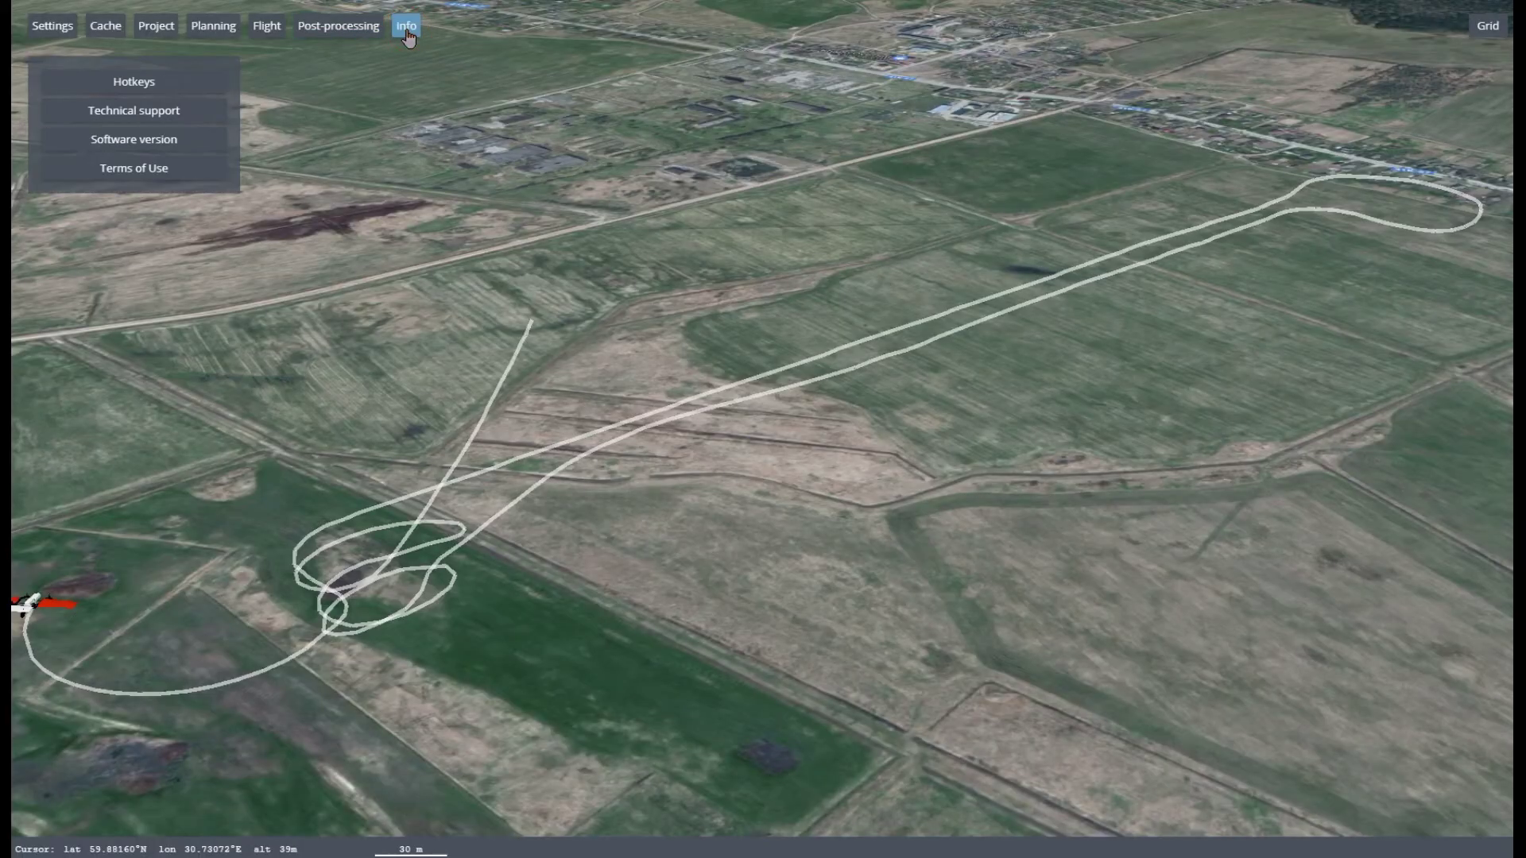
pyautogui.click(154, 83)
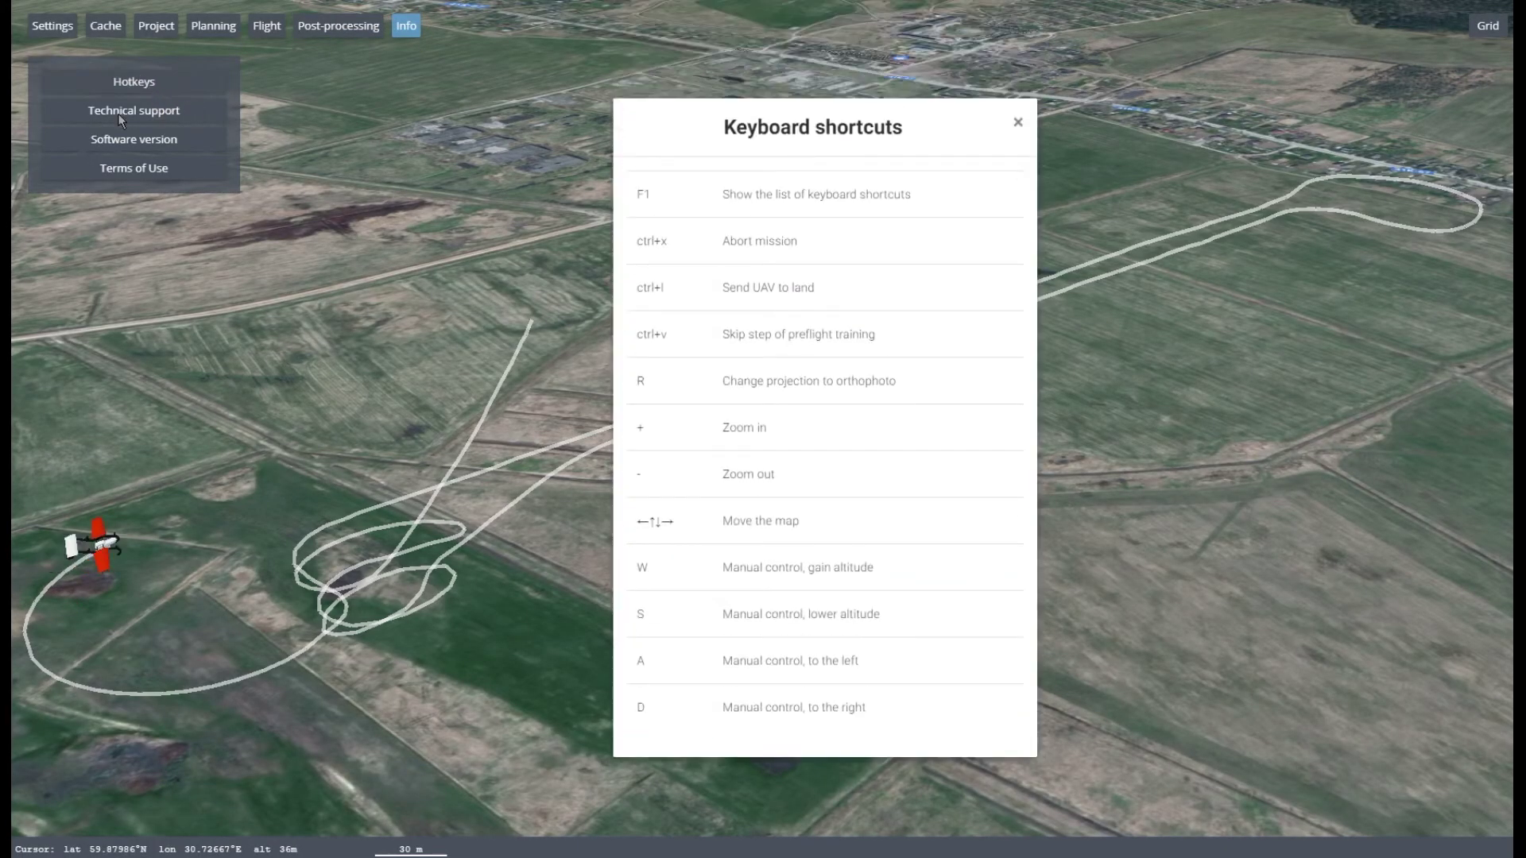
pyautogui.click(119, 112)
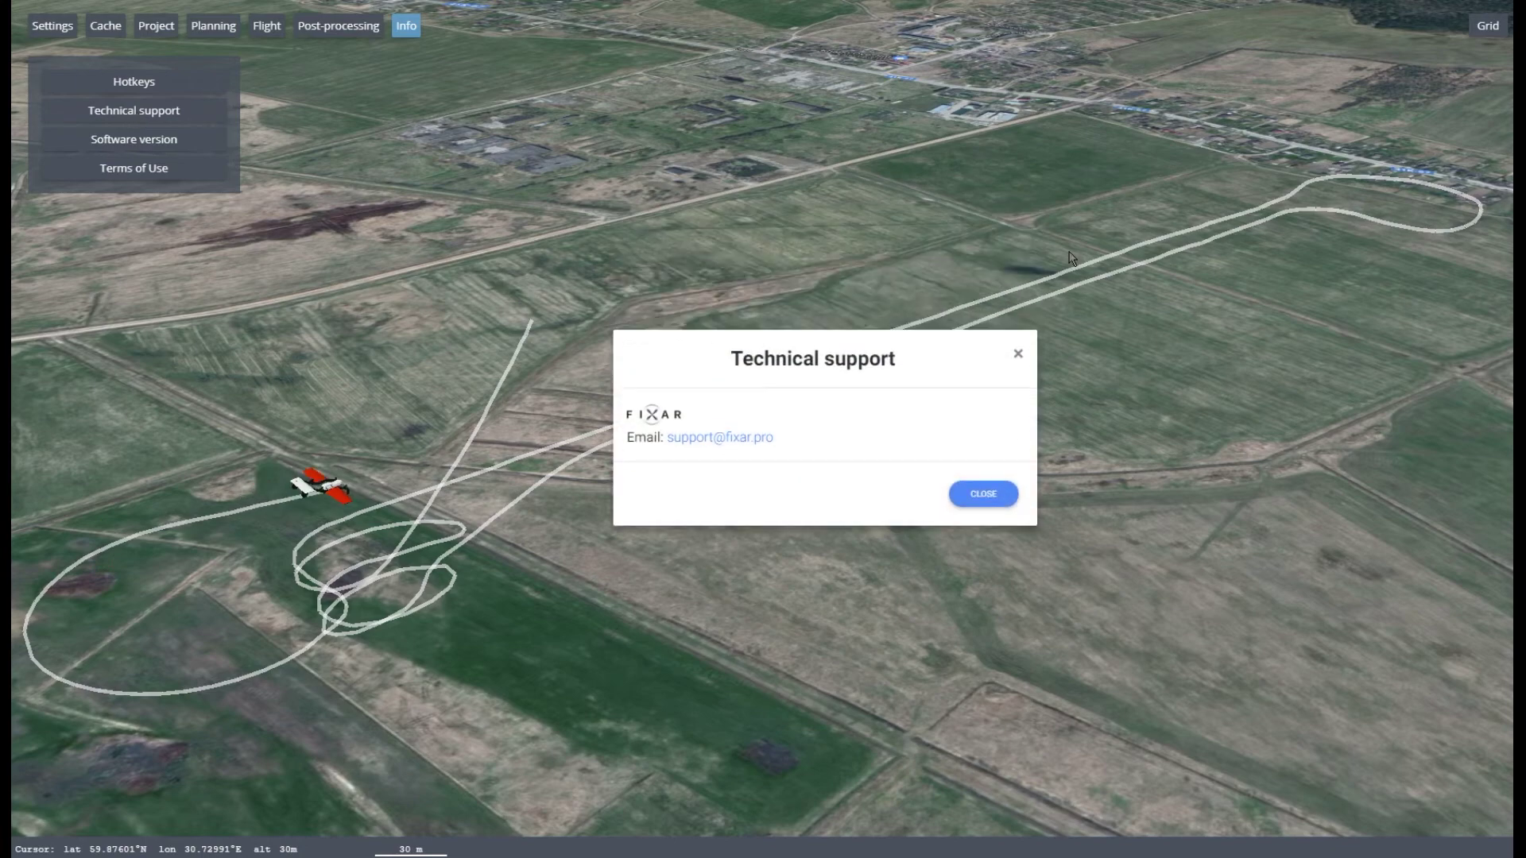
pyautogui.click(860, 136)
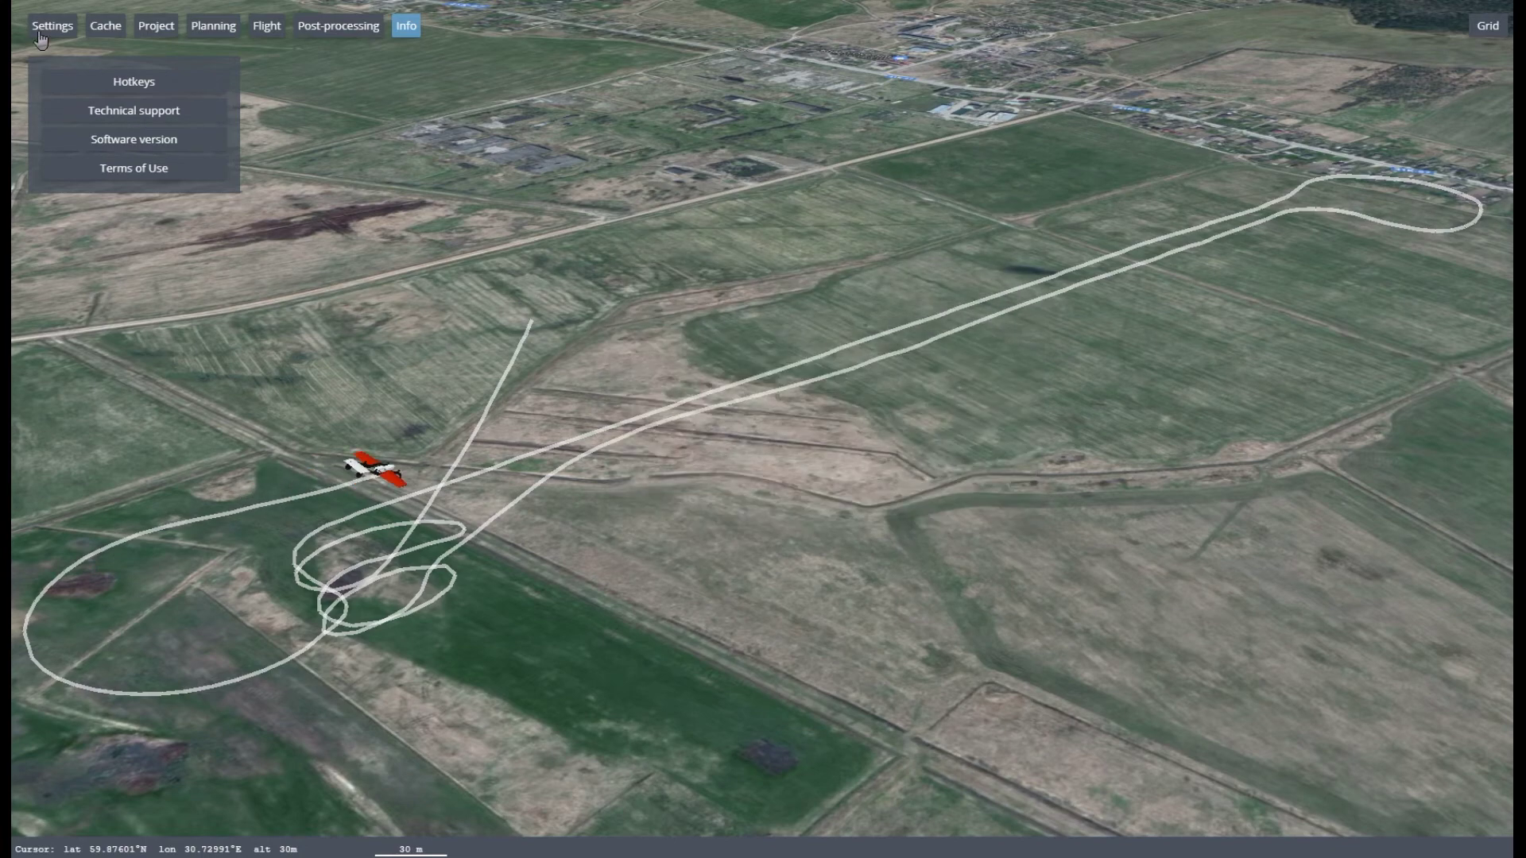
# - Review the settings for Cache, Telemetry playback, Flight safety, Default Mission and the Russian and English language options
pyautogui.click(62, 29)
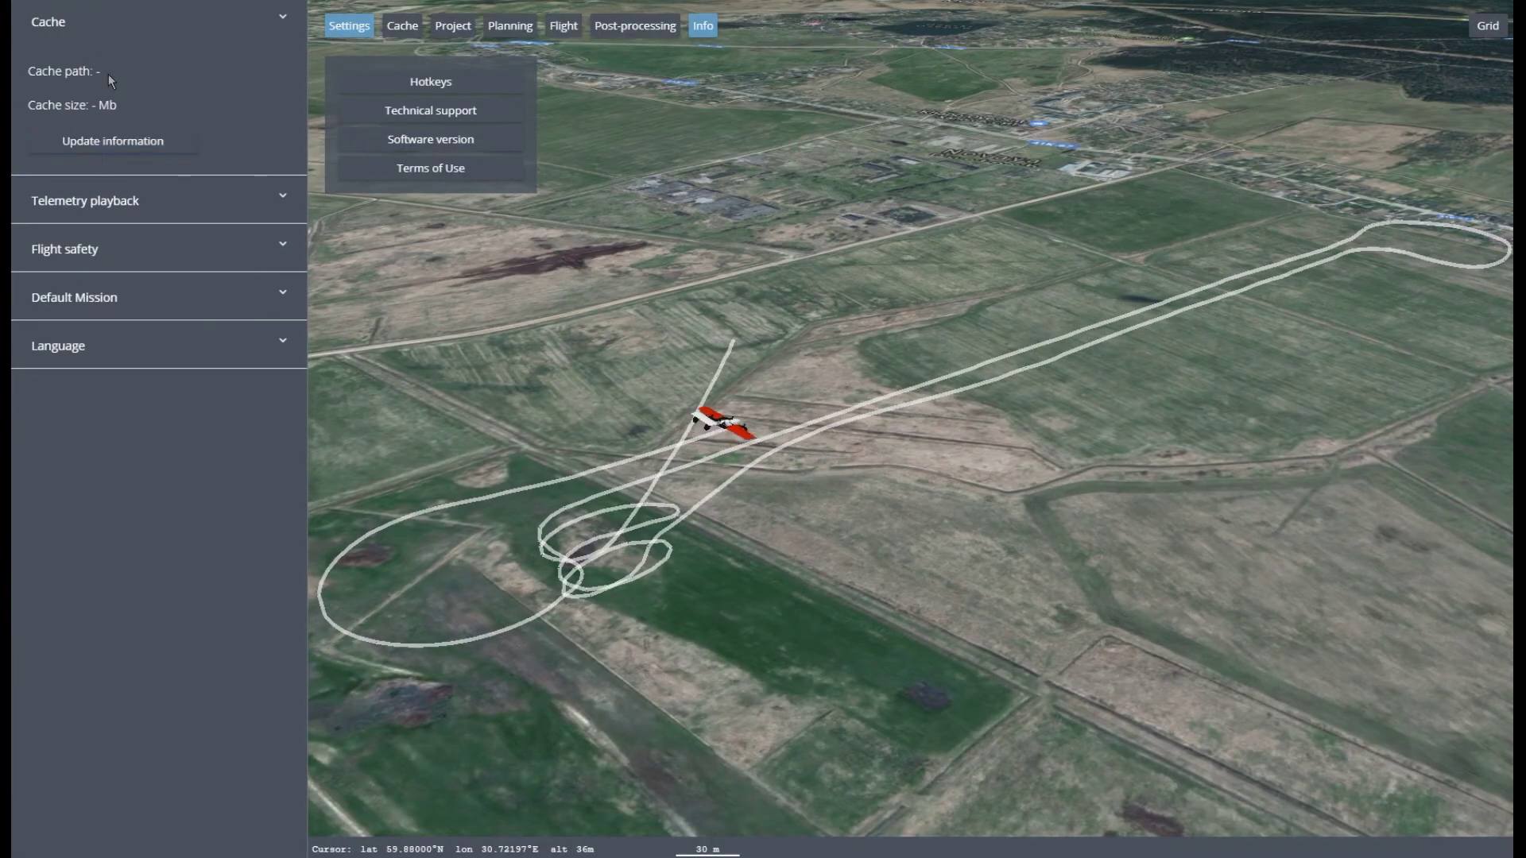
pyautogui.click(90, 201)
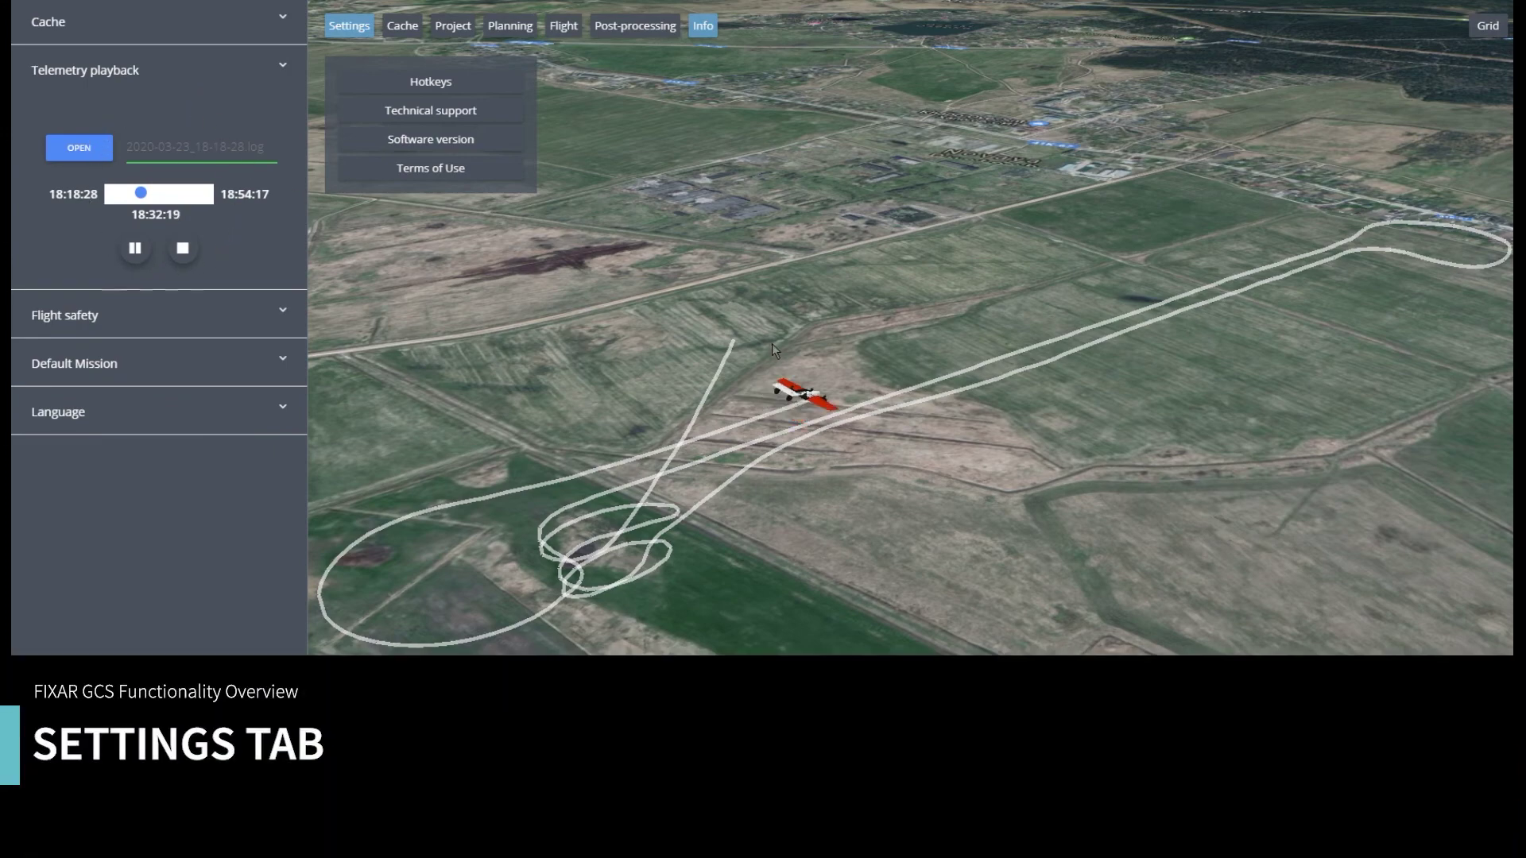
pyautogui.click(143, 326)
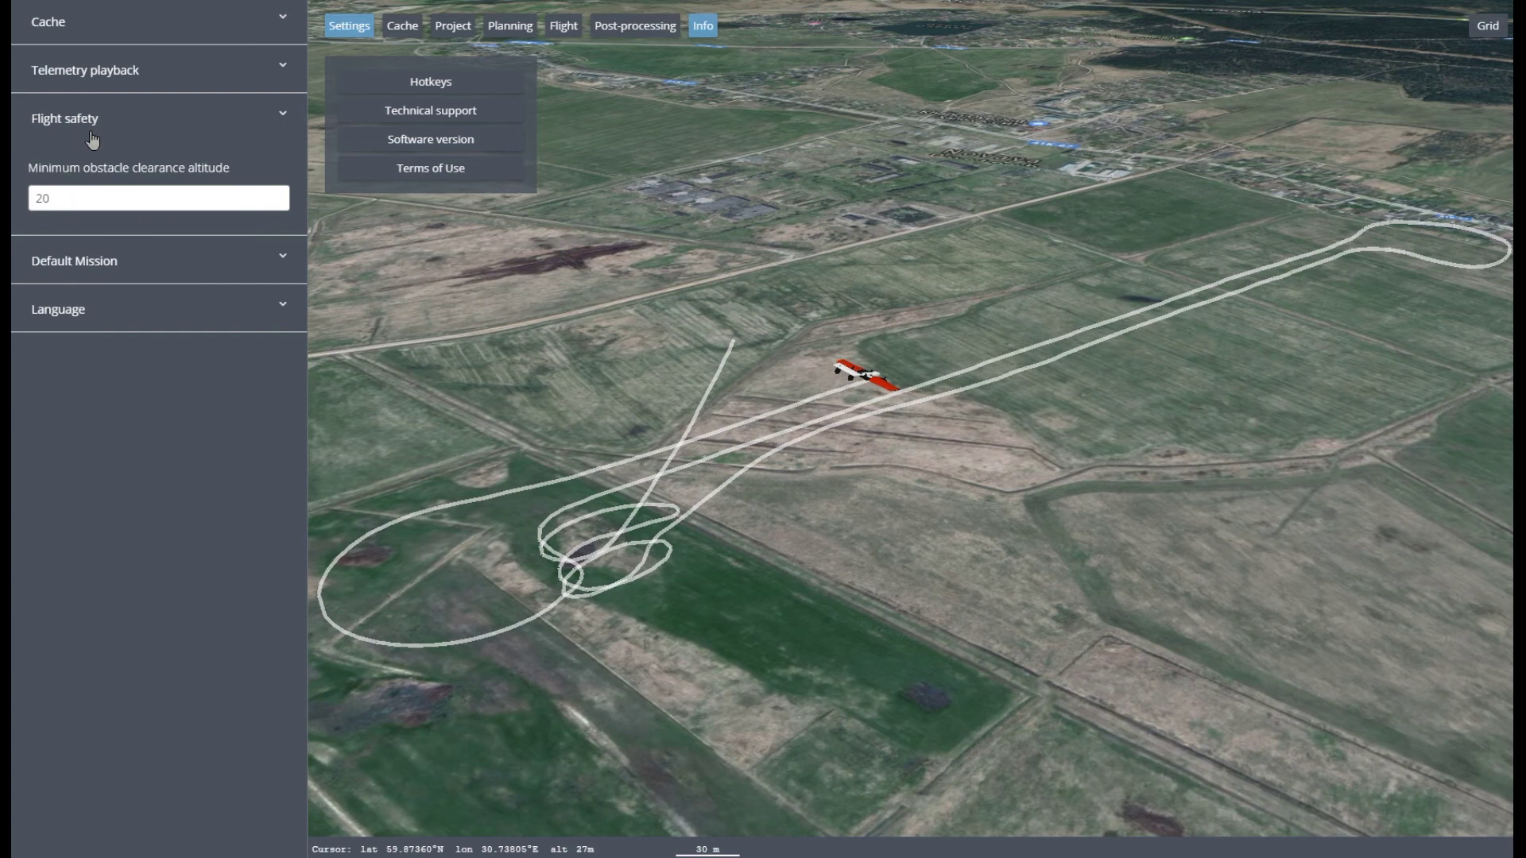
pyautogui.click(166, 266)
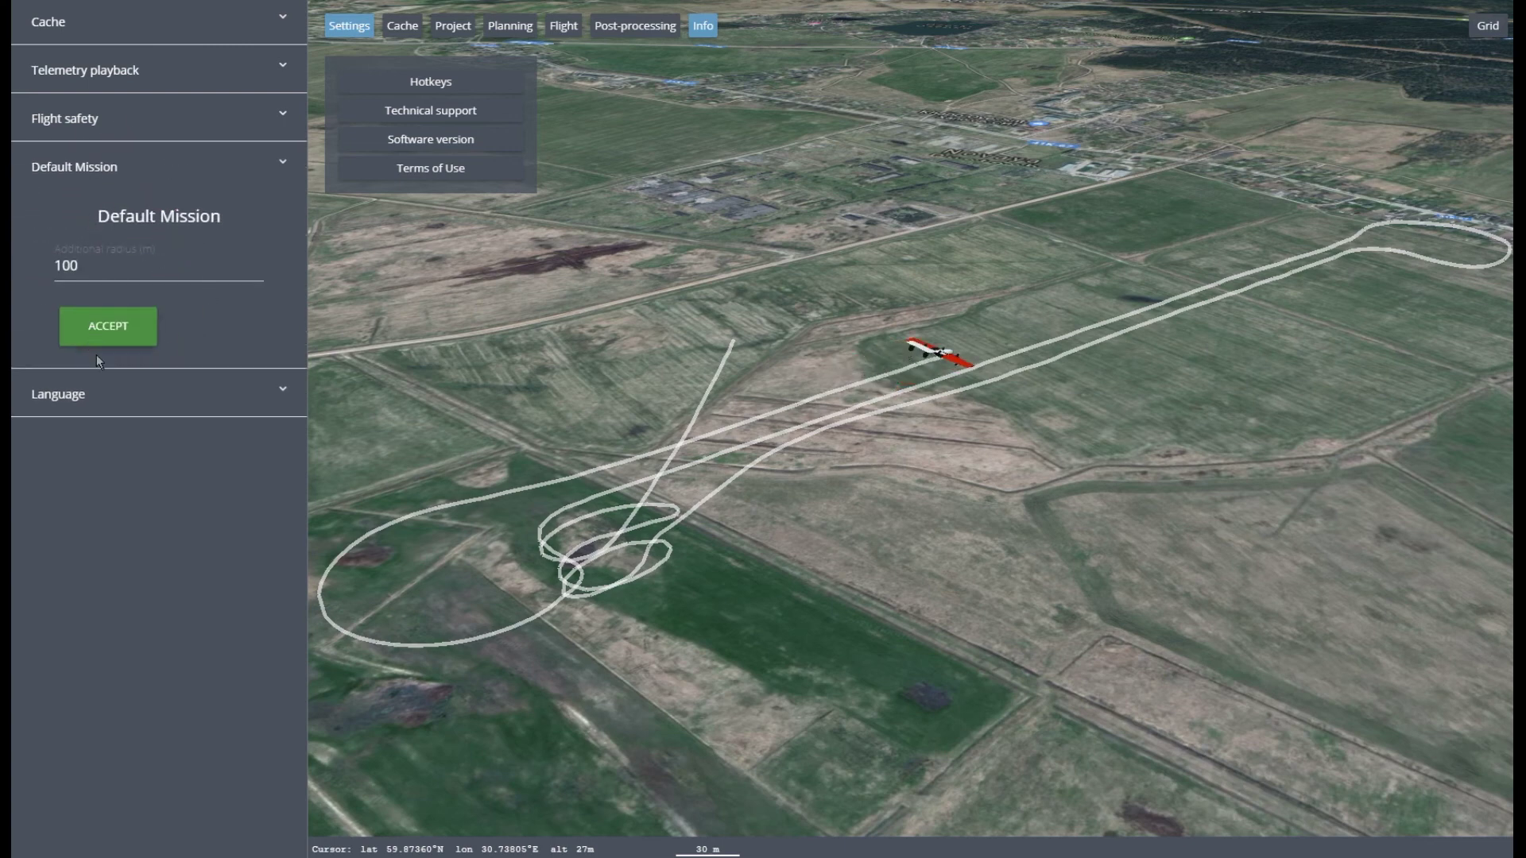
pyautogui.click(85, 395)
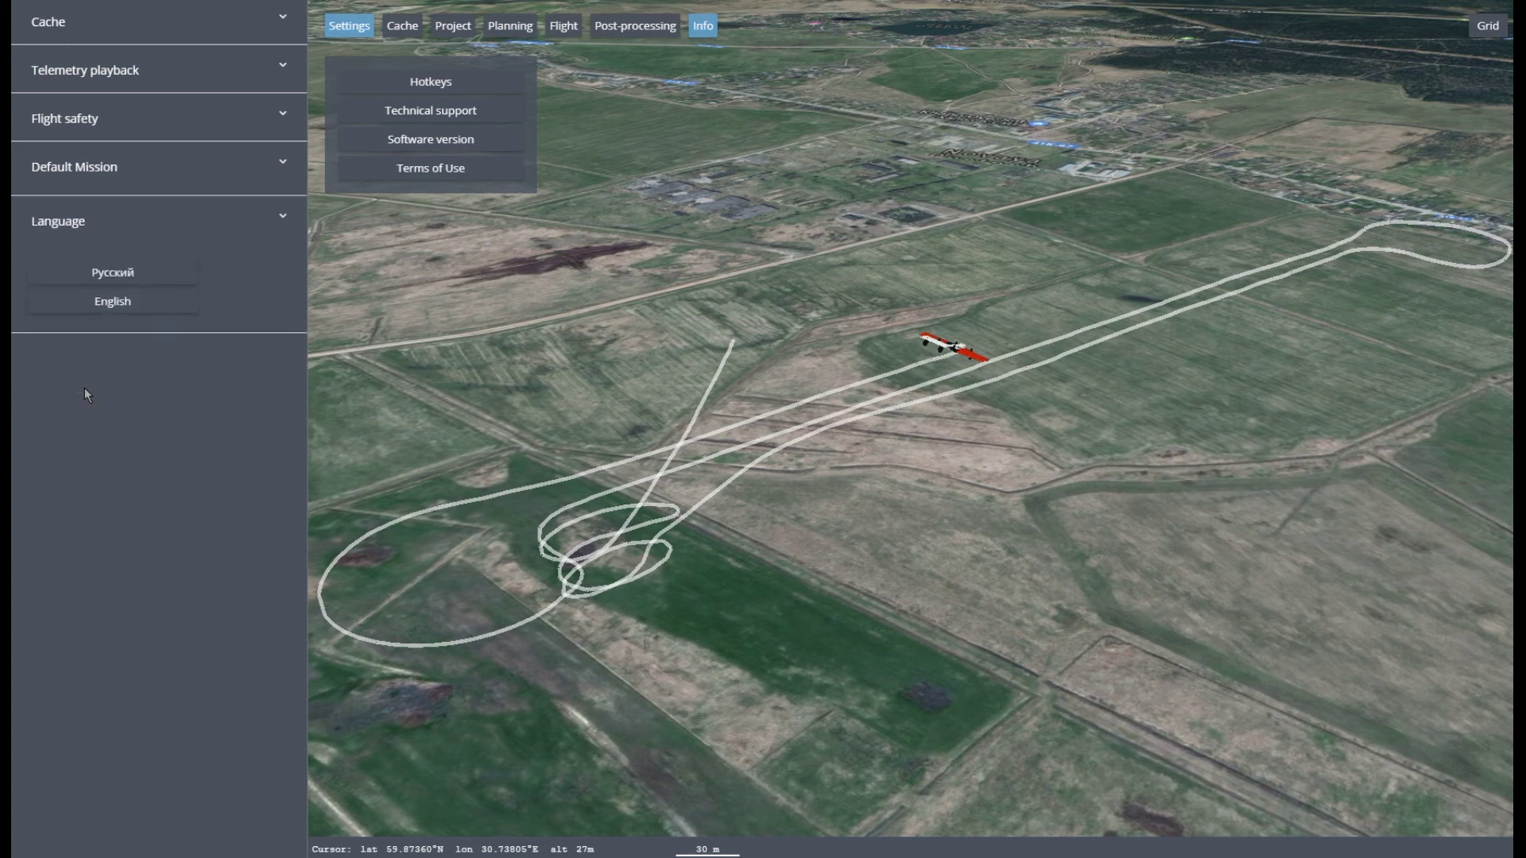
pyautogui.click(113, 274)
pyautogui.click(119, 297)
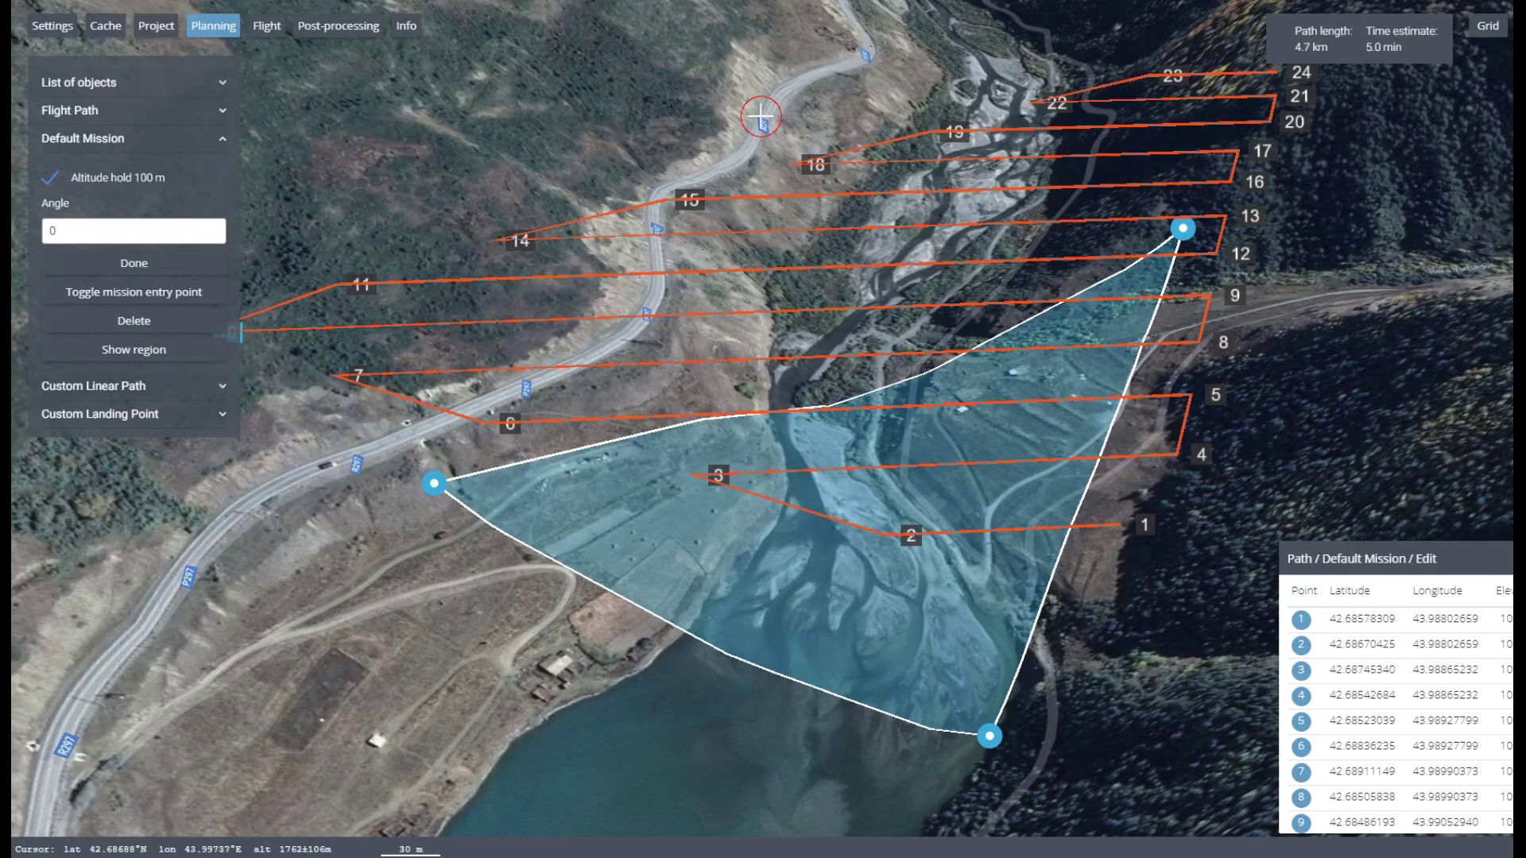
# - Examine the Default Mission and Custom Landing Point flight paths over the mountain terrain
pyautogui.click(761, 116)
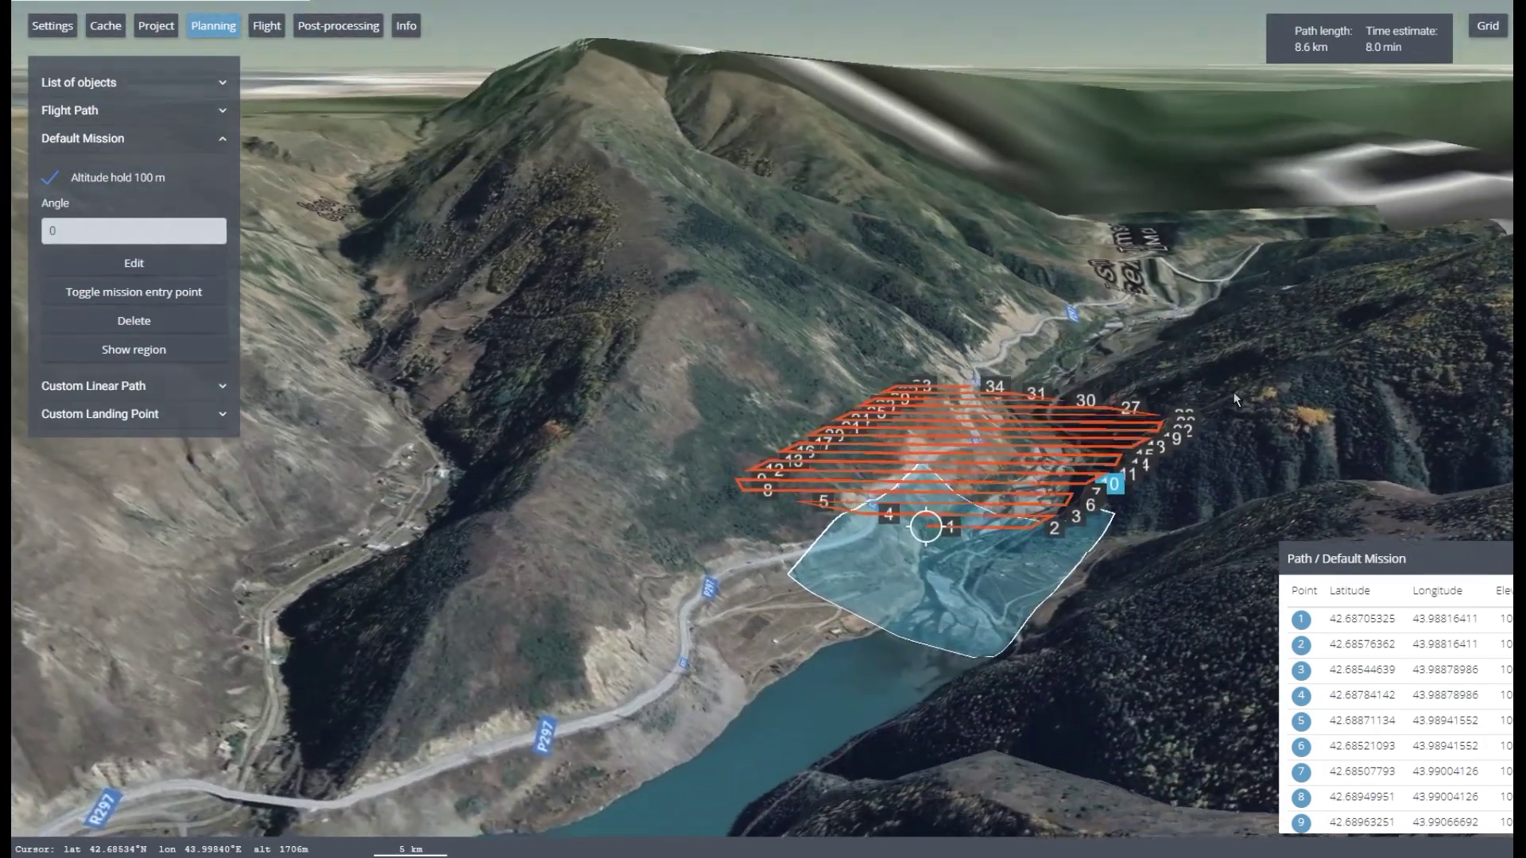
pyautogui.click(124, 183)
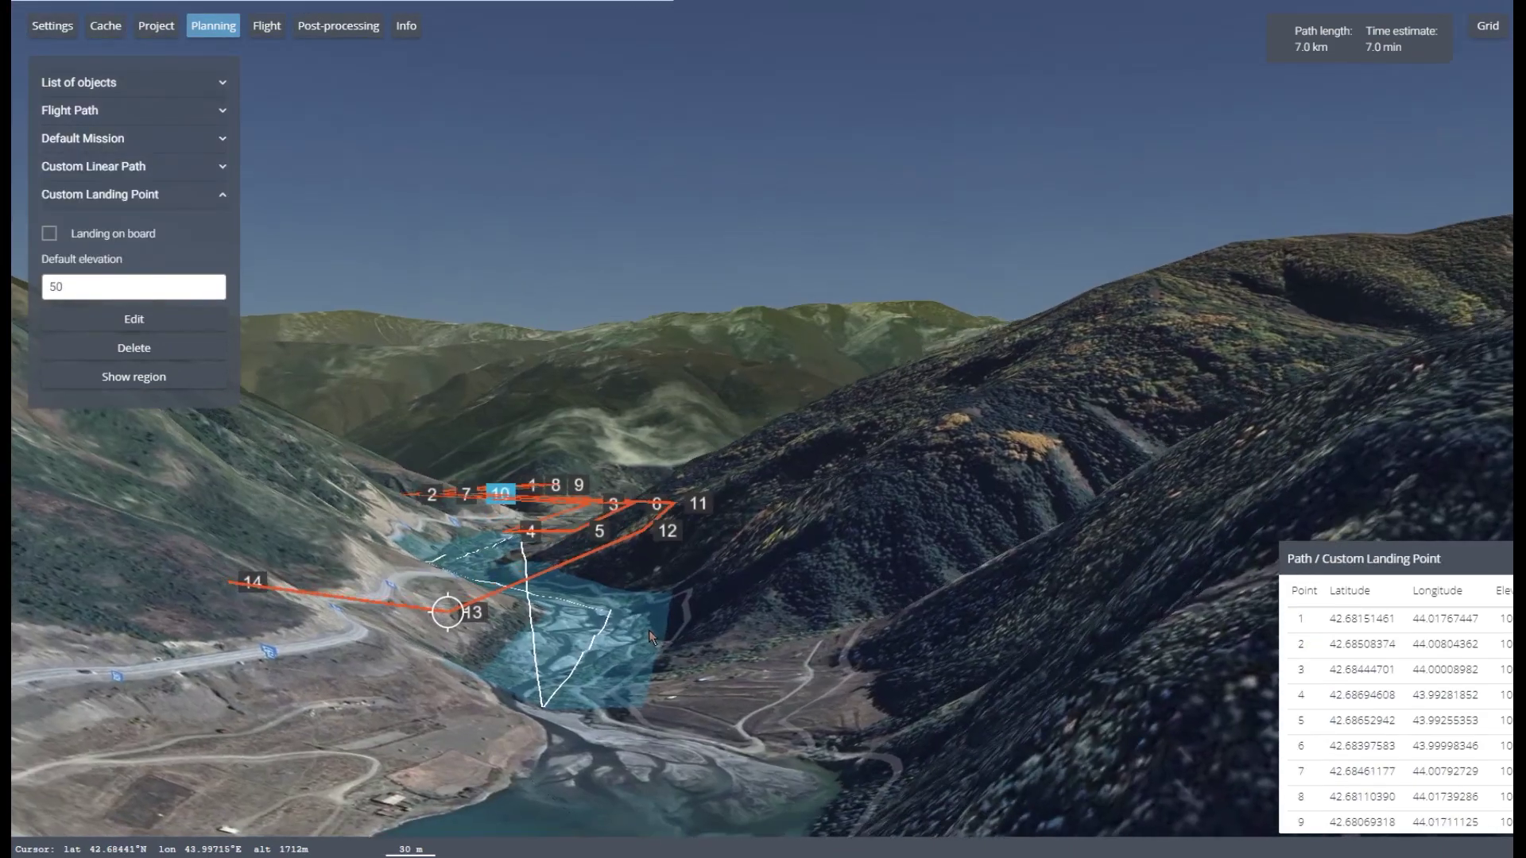